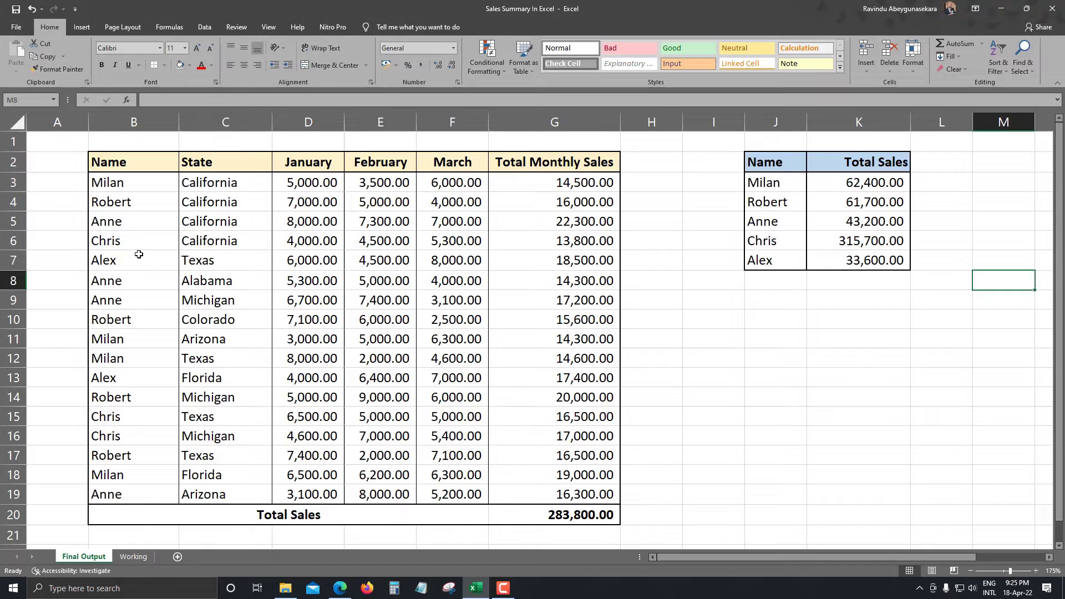
Examine the states and monthly sales figures per salesperson in the main table on the Final Output sheet.
drag(204, 261, 243, 391)
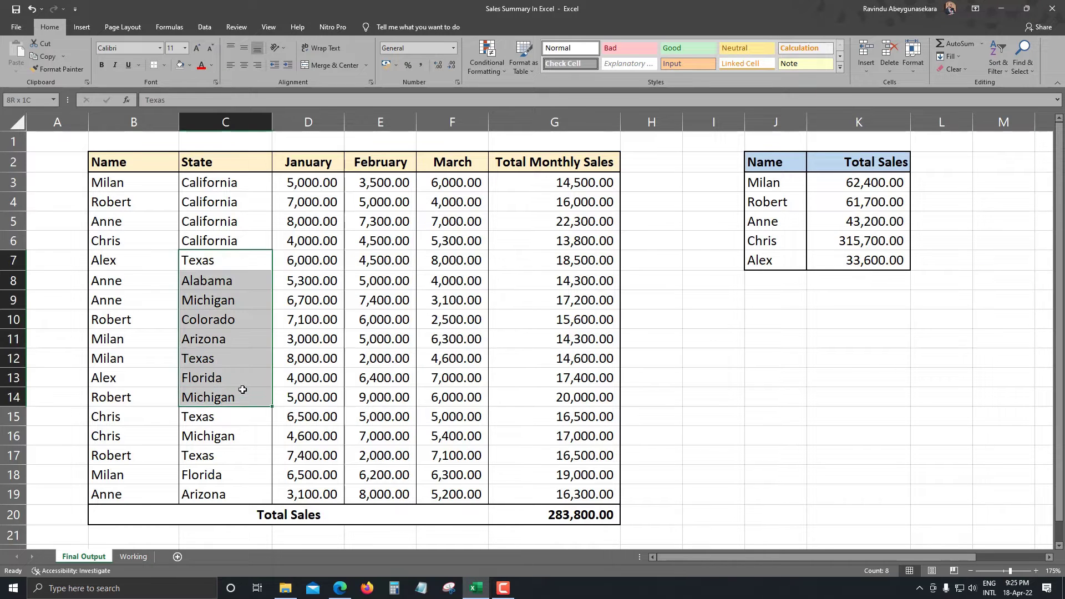
click(233, 236)
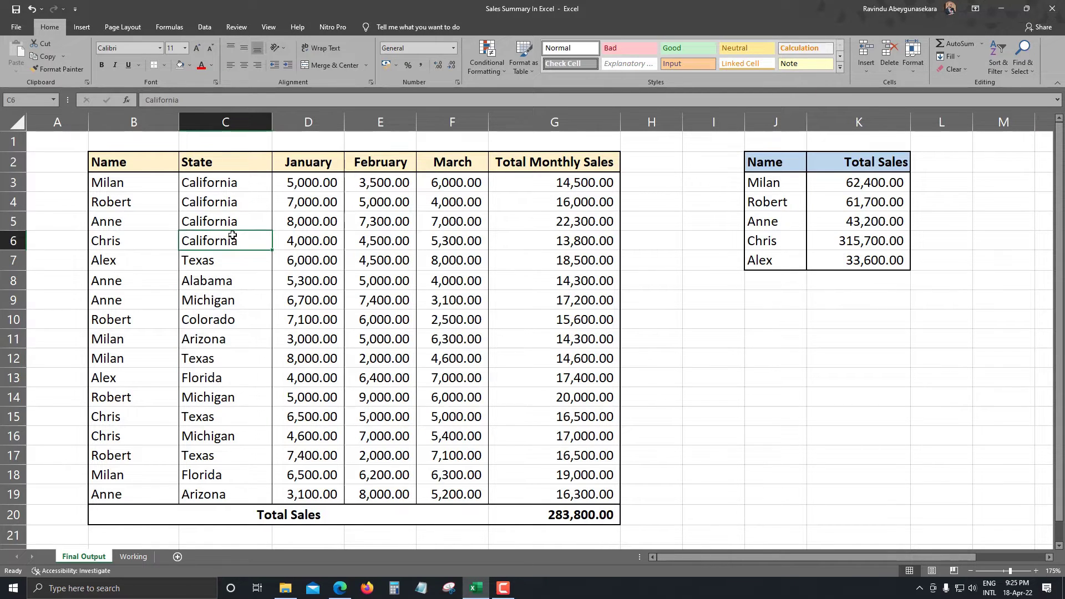
drag(208, 262, 259, 392)
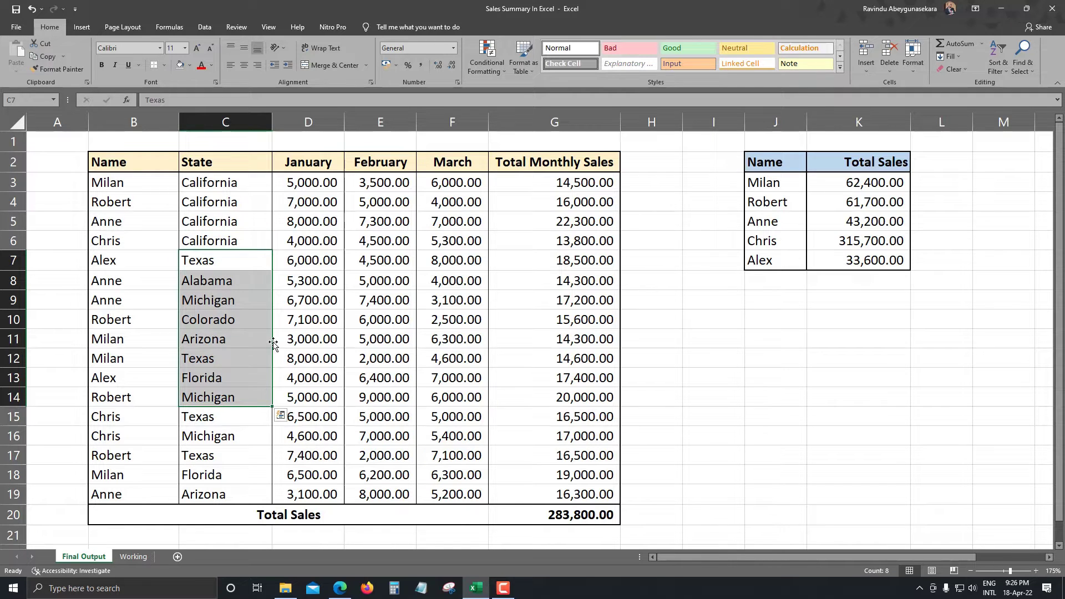
click(347, 312)
drag(133, 301, 574, 443)
click(657, 383)
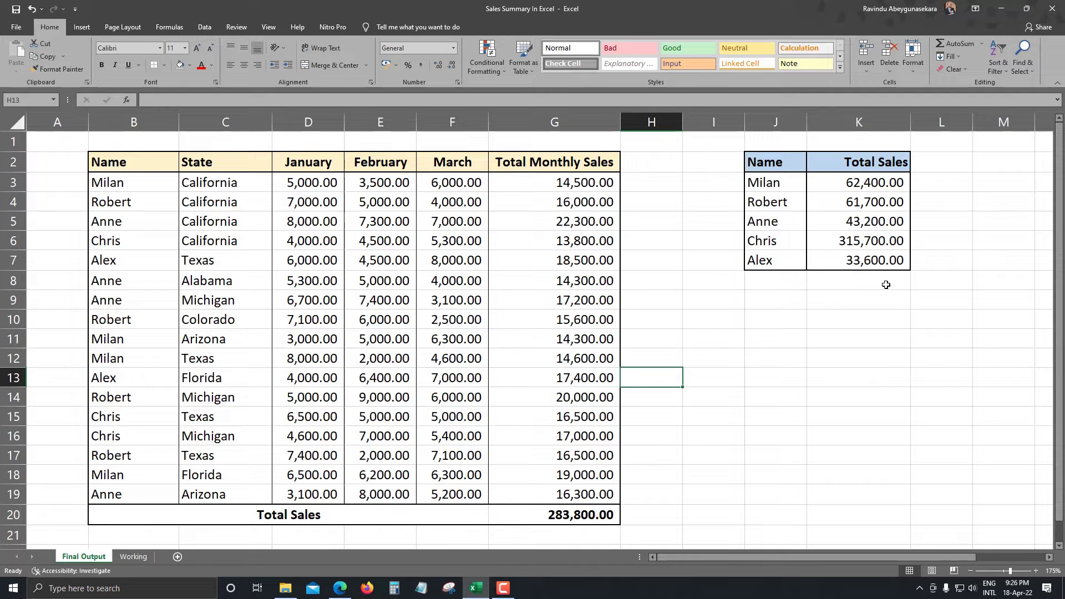
Examine the Name and Total Sales summary table, its SUMIF formula, and the monthly totals it draws on.
drag(890, 159, 749, 267)
click(823, 335)
drag(776, 182, 766, 261)
click(816, 379)
click(769, 183)
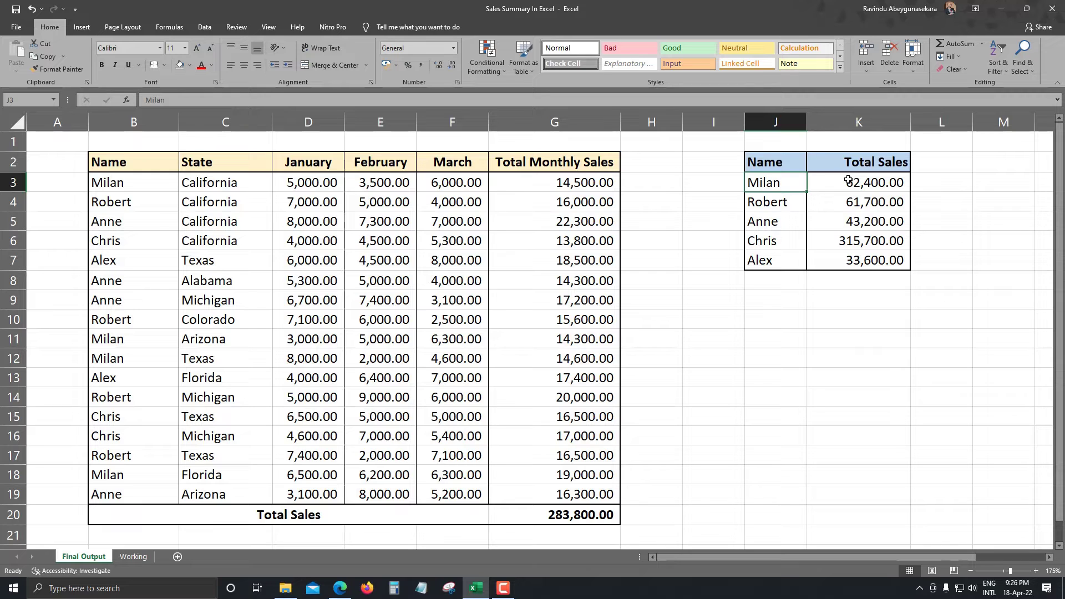
click(781, 206)
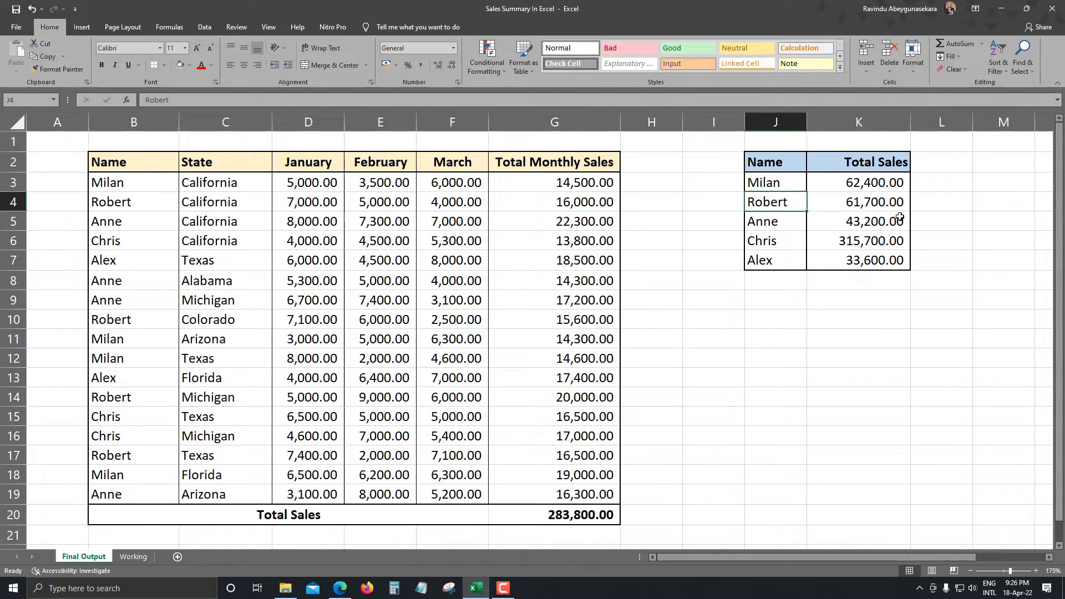
click(887, 202)
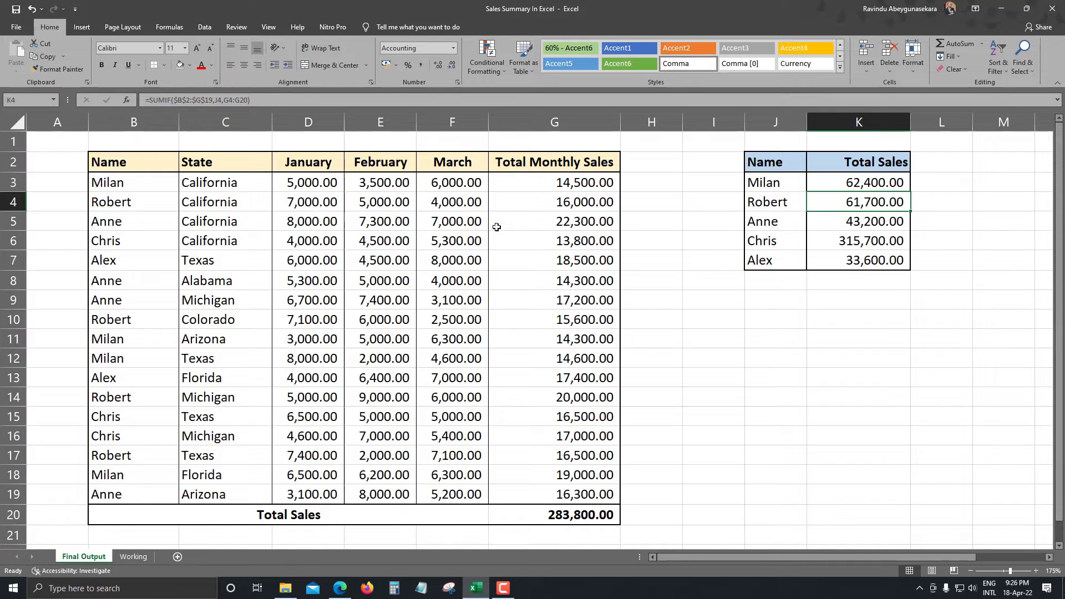
drag(575, 187, 413, 481)
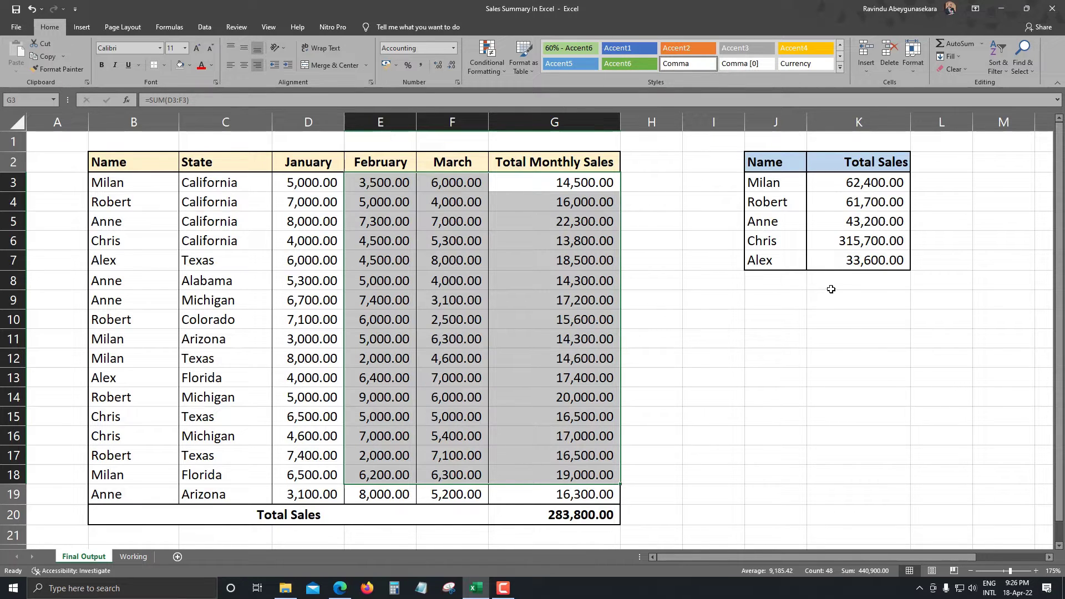
click(835, 261)
click(791, 392)
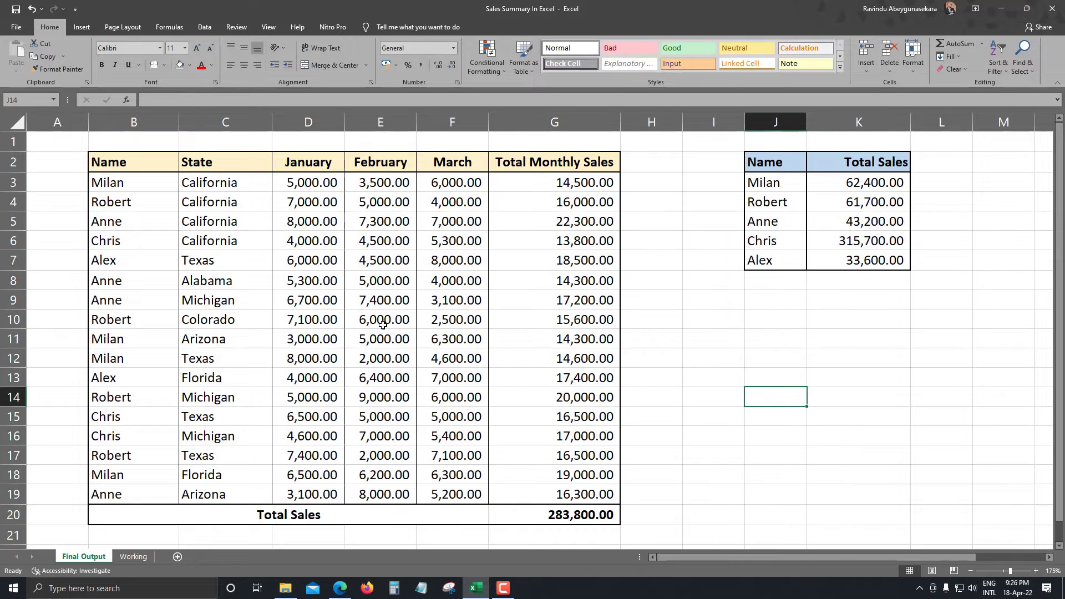
Compare the Working sheet with the finished summary layout on the Final Output sheet.
click(132, 557)
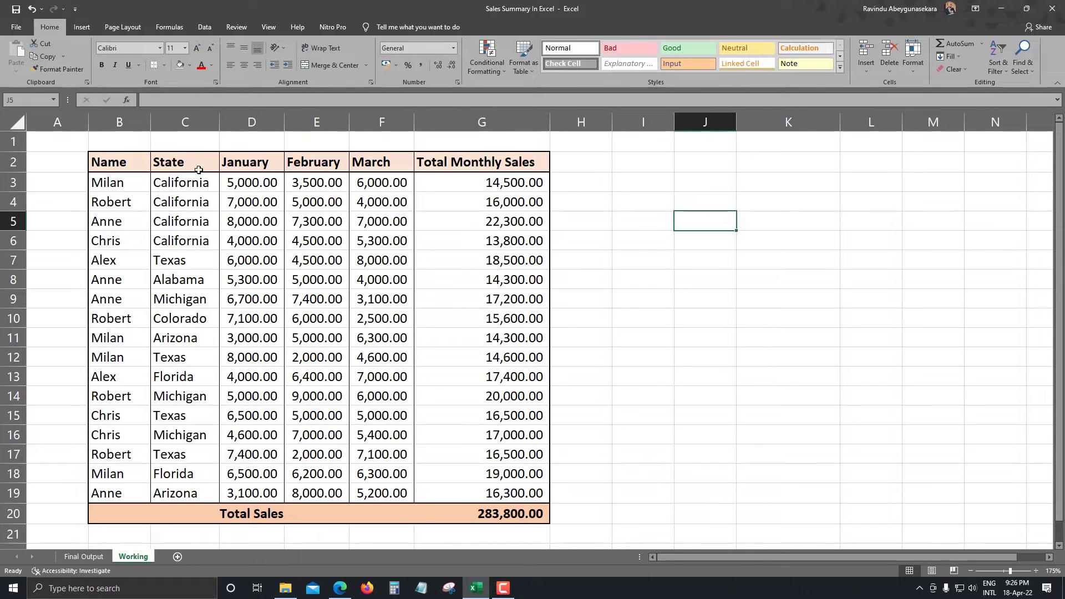
click(82, 557)
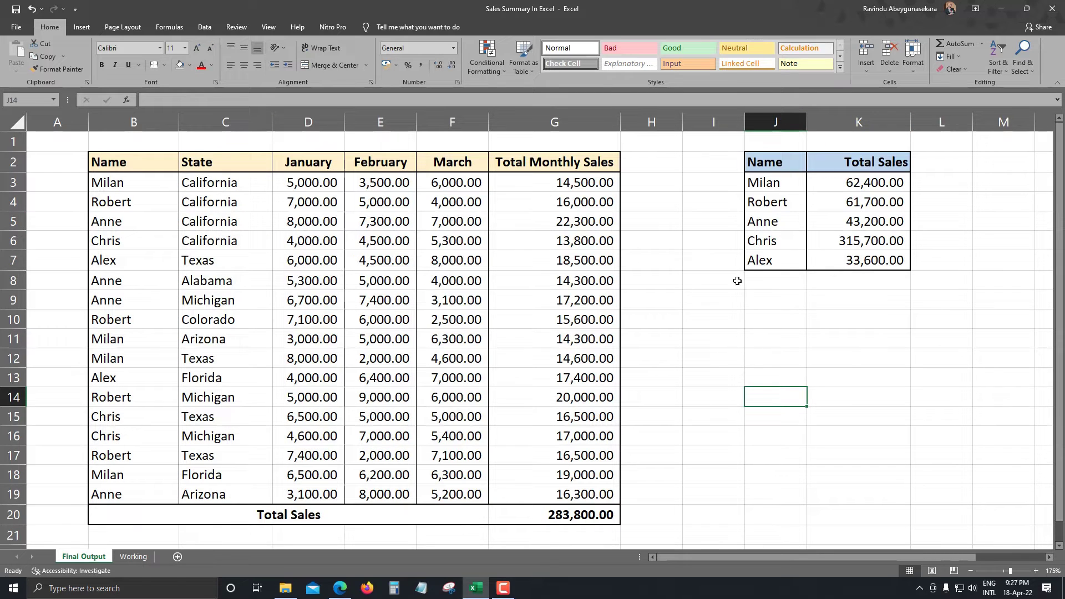
click(735, 280)
click(133, 557)
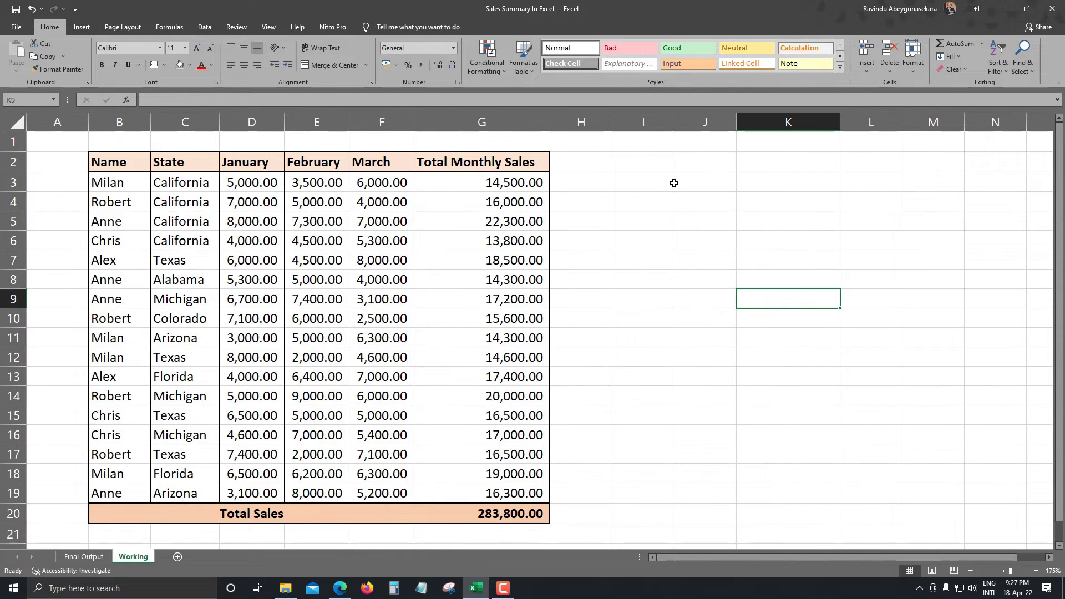
click(83, 557)
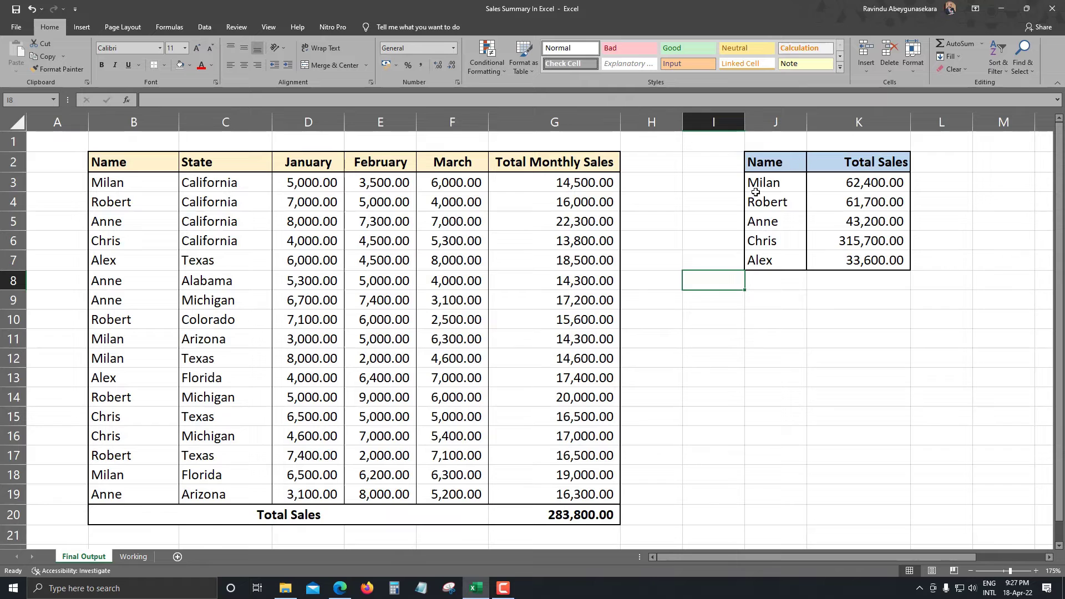
On the Working sheet, enter the summary headers Name in J2 and Total Sales in K2.
click(133, 557)
click(705, 161)
text(Name)
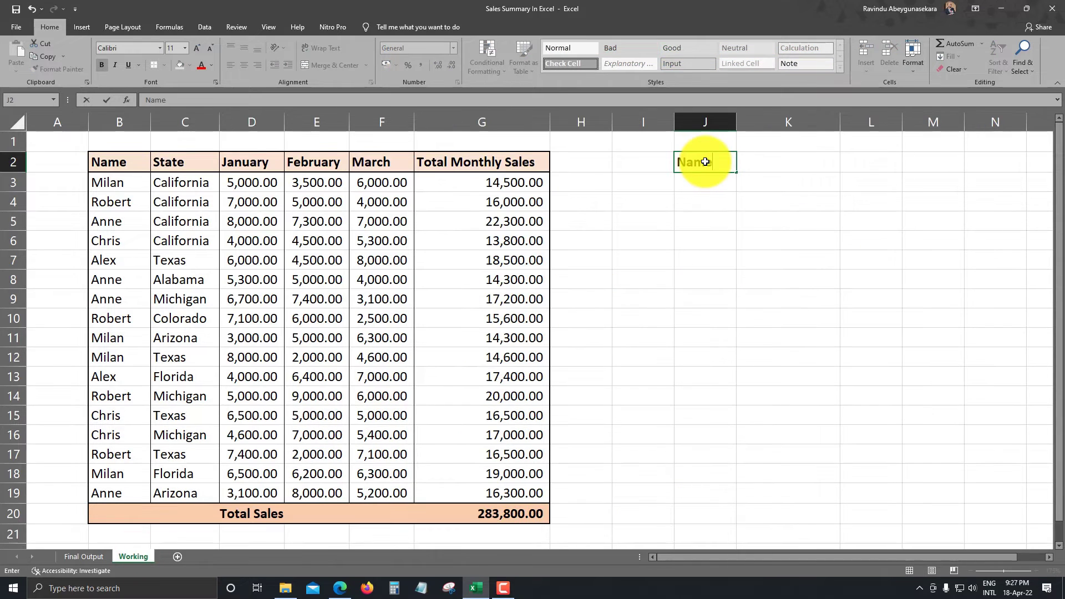
key(Tab)
text(To)
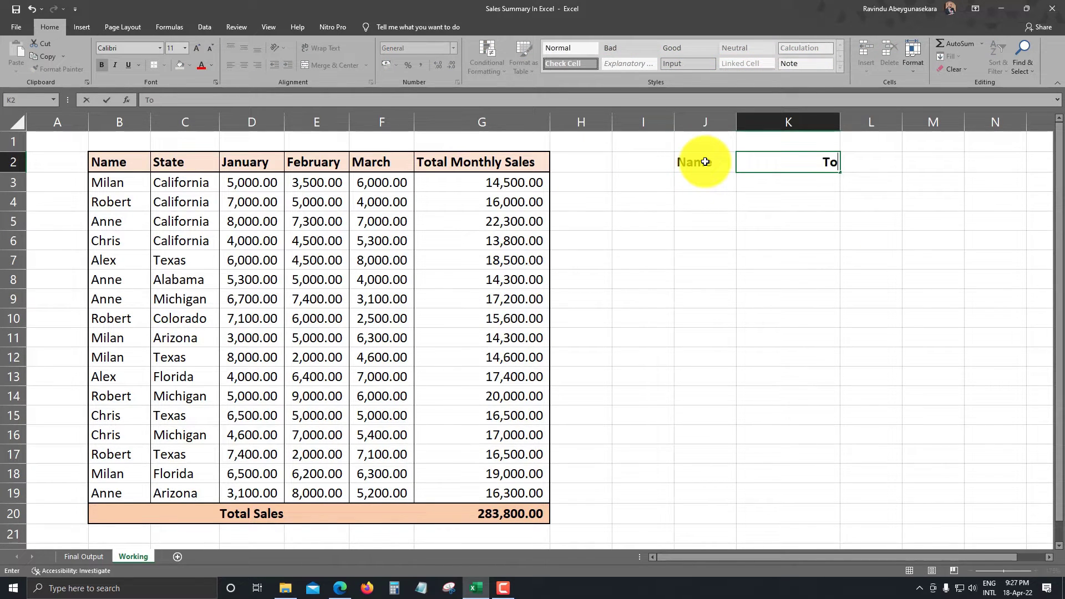
text(tal Sales)
key(Return)
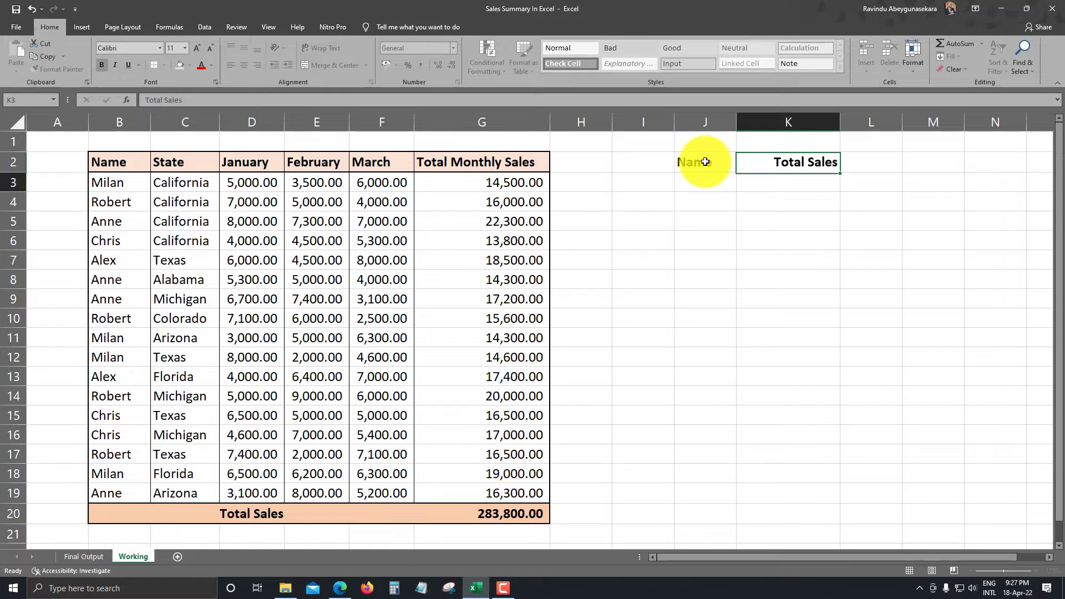
Enter the first salesperson's name from the data table in cell J3.
click(694, 183)
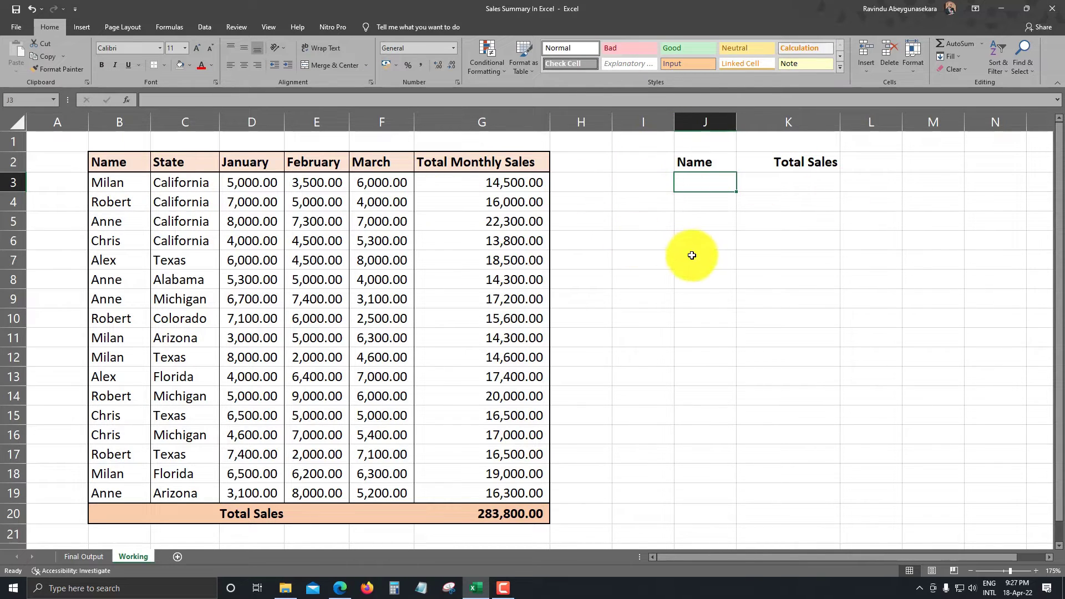
text(MI)
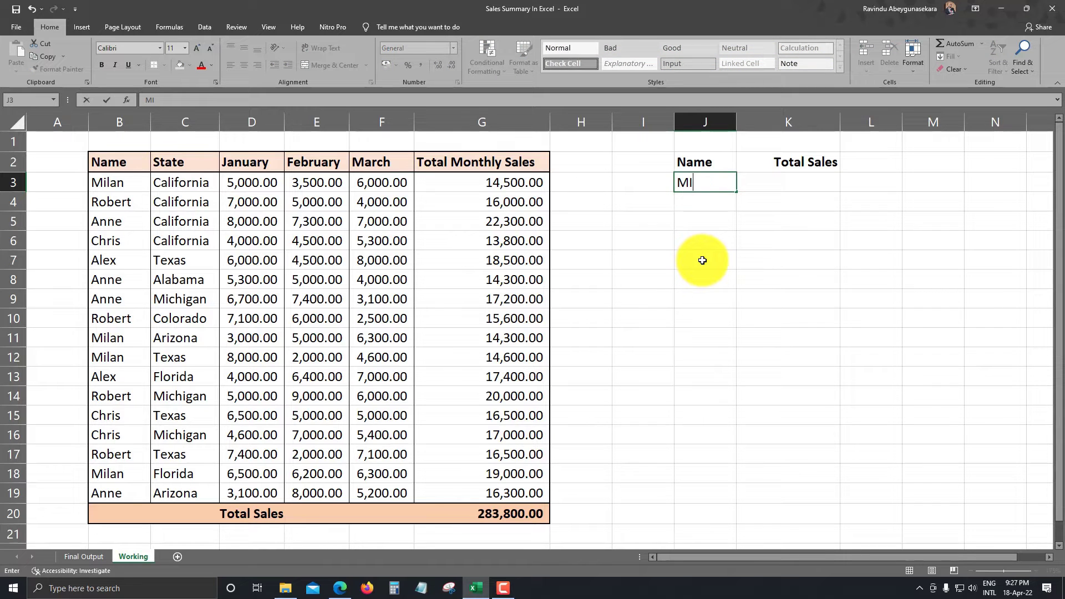
key(BackSpace)
text(ilan)
key(Return)
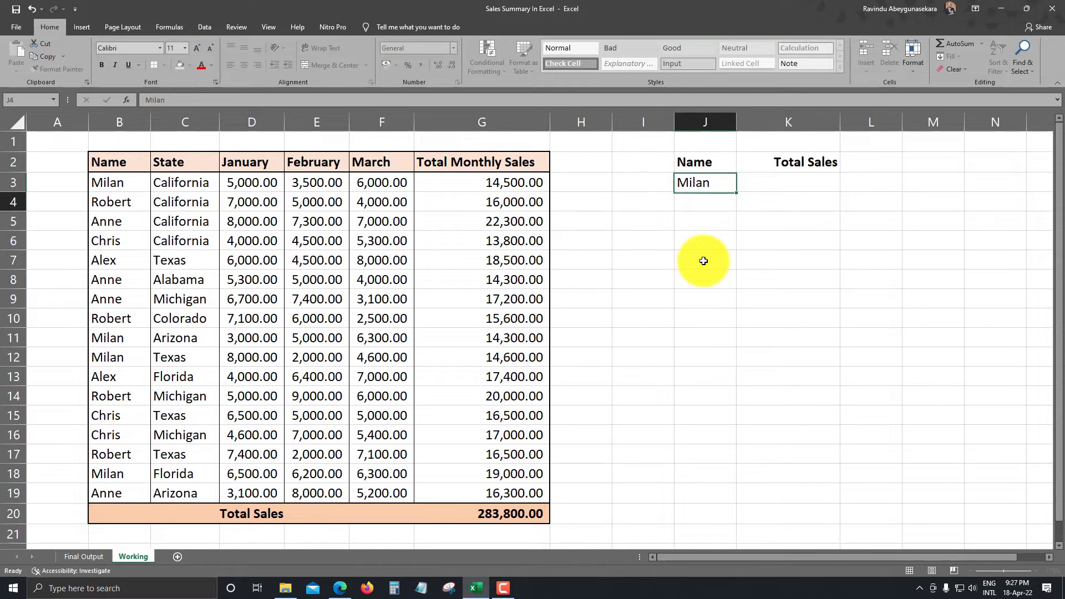
Start a SUMIF formula in K3 with the absolute range $B$3:$G$19.
key(Up)
key(Right)
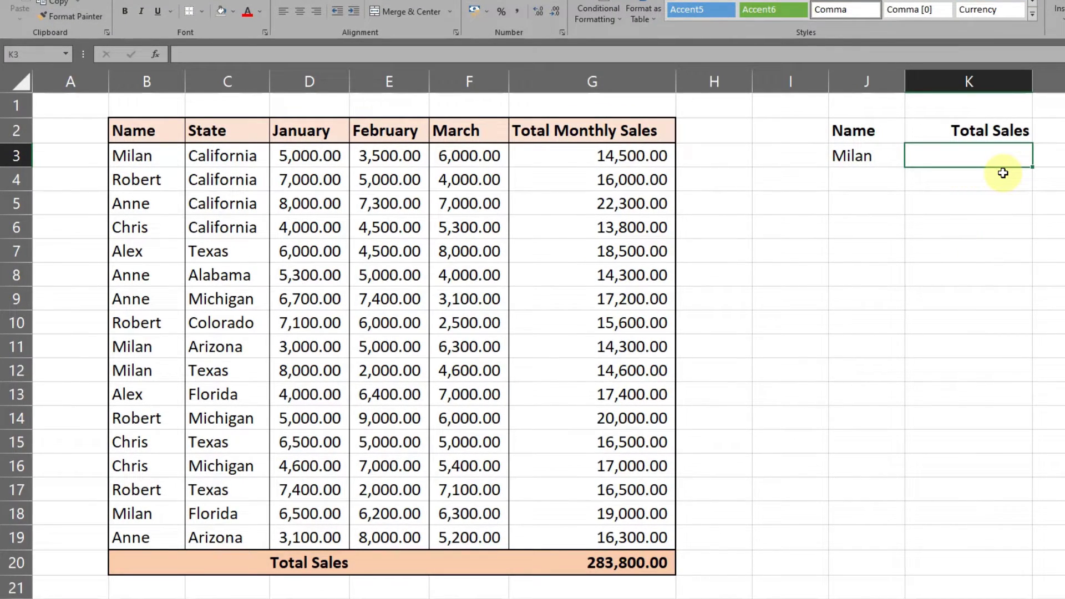
text(=sumif)
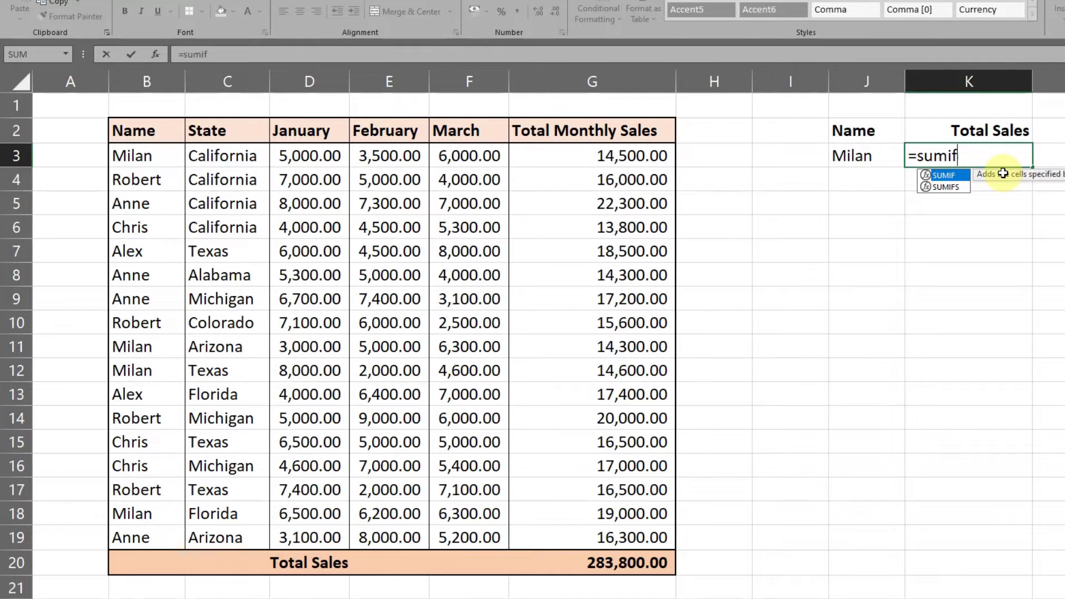
key(Tab)
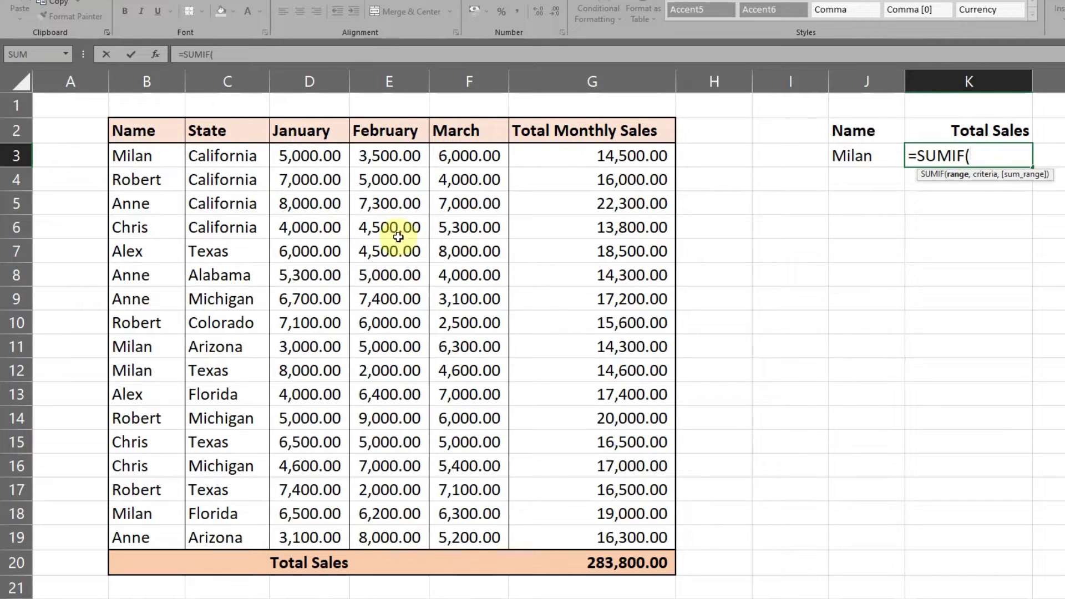
drag(148, 159, 587, 537)
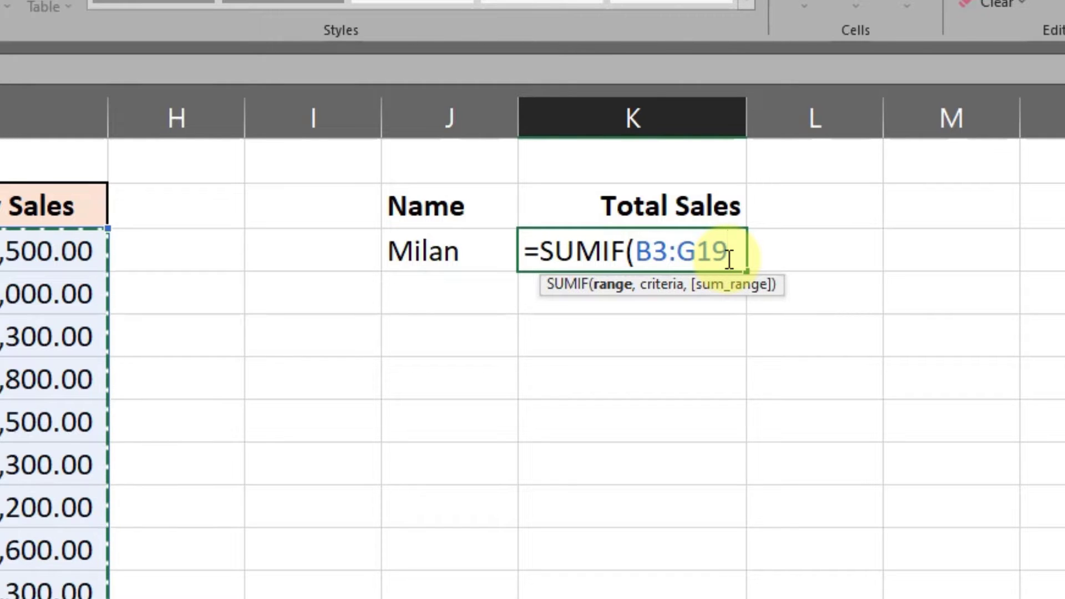
key(F4)
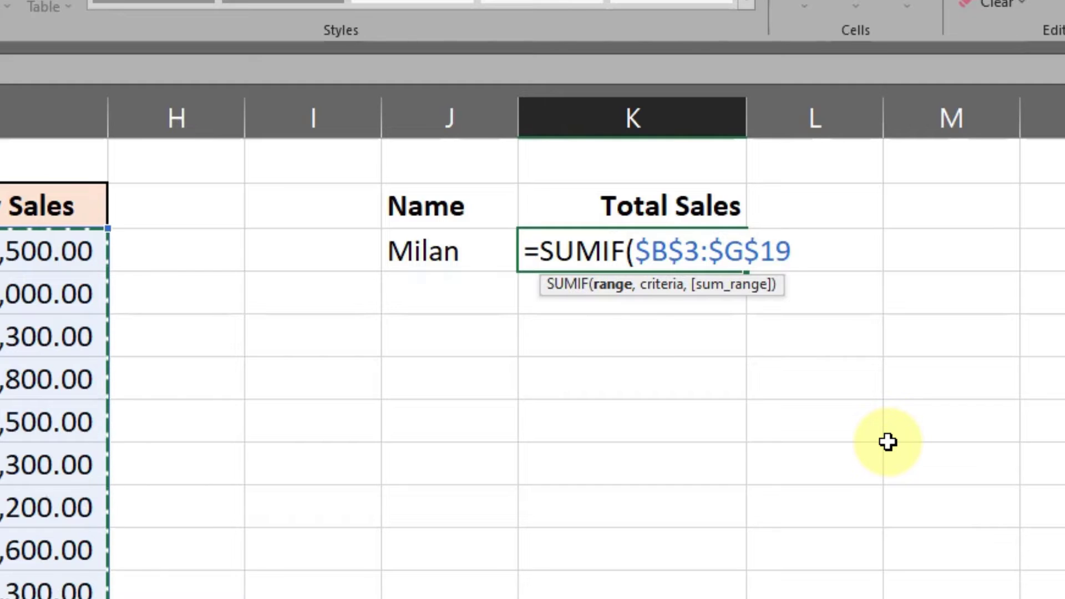
Complete the SUMIF formula with J3 as the criteria and the absolute sum range $G$3:$G$19.
text(,)
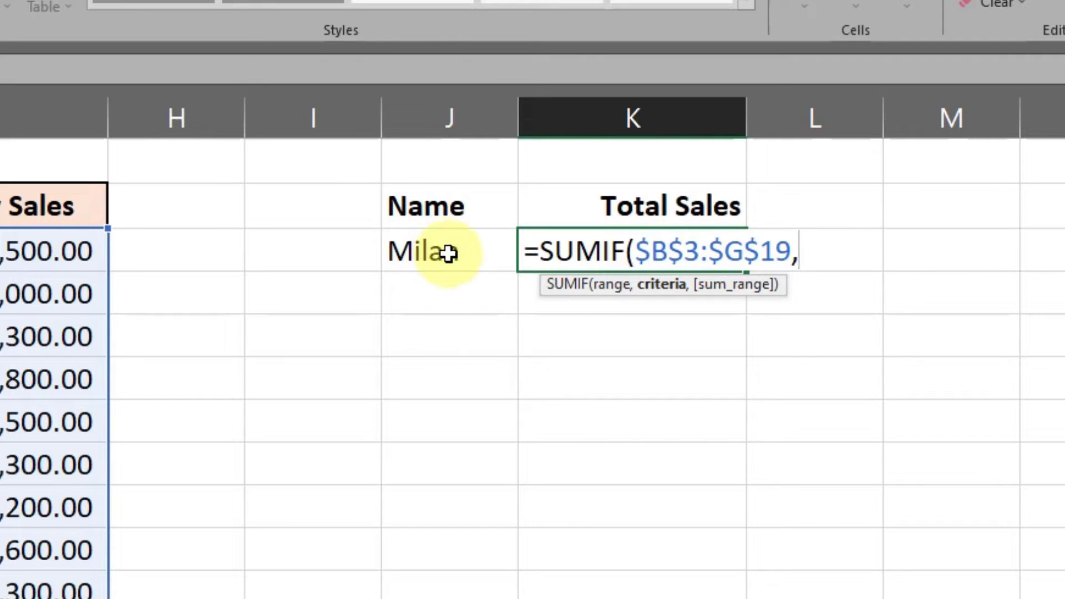
click(400, 257)
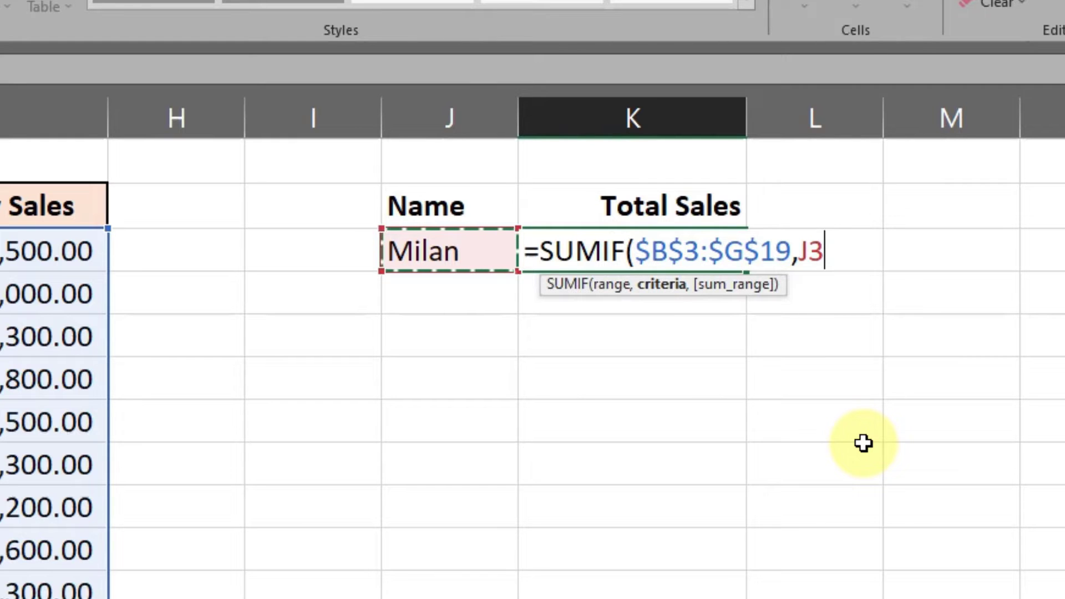
text(,)
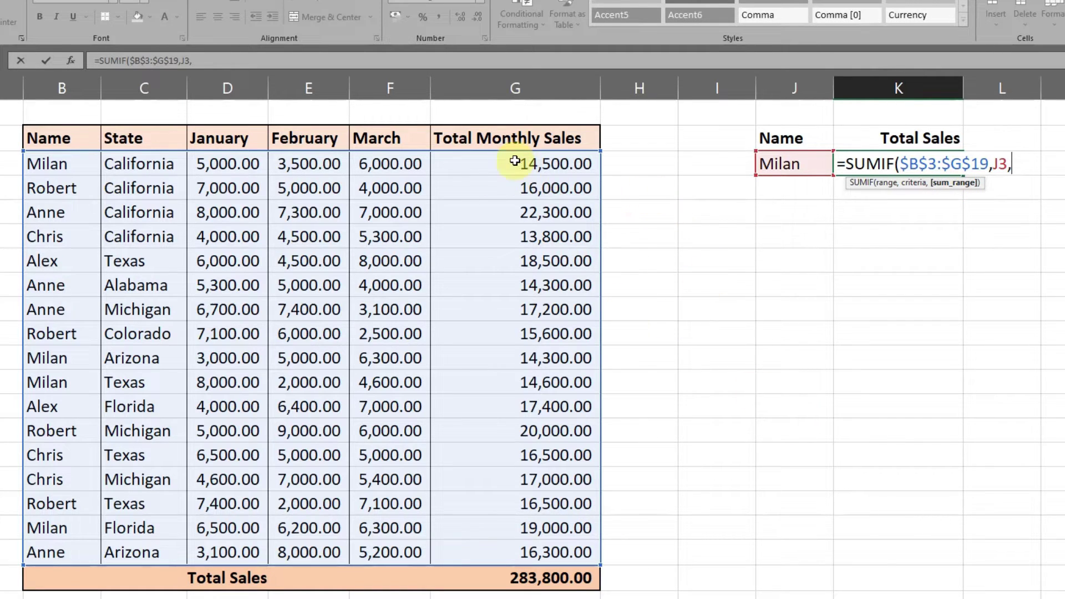
drag(515, 161, 523, 545)
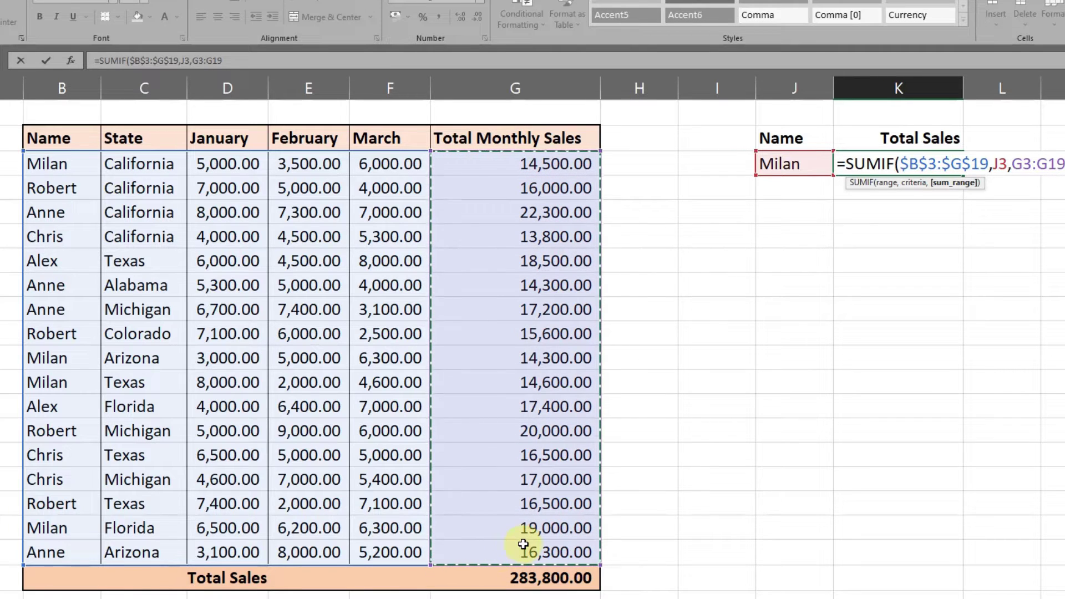
key(F4)
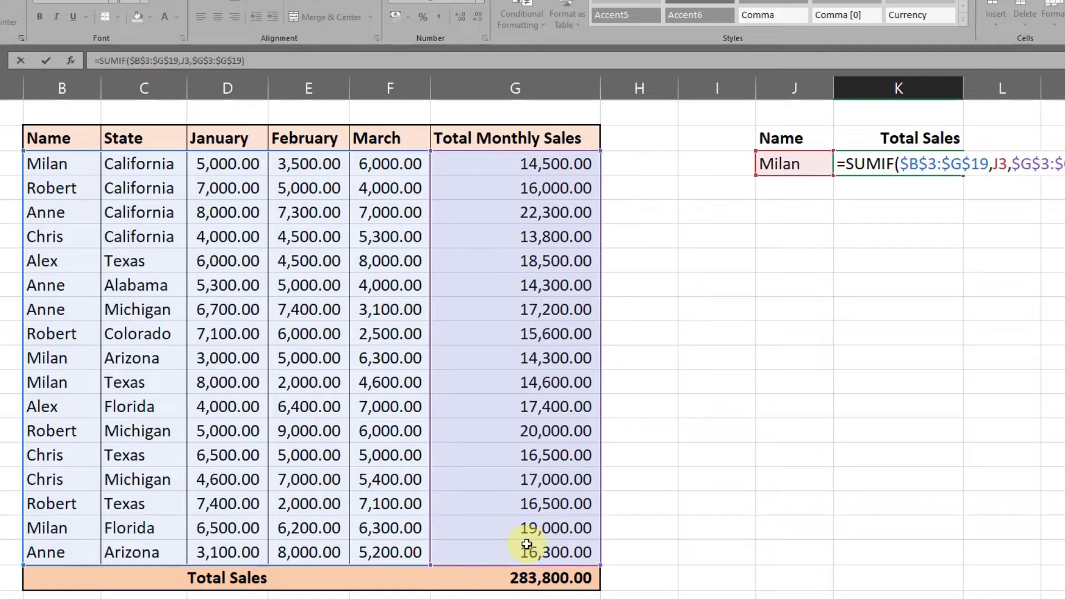
key(Return)
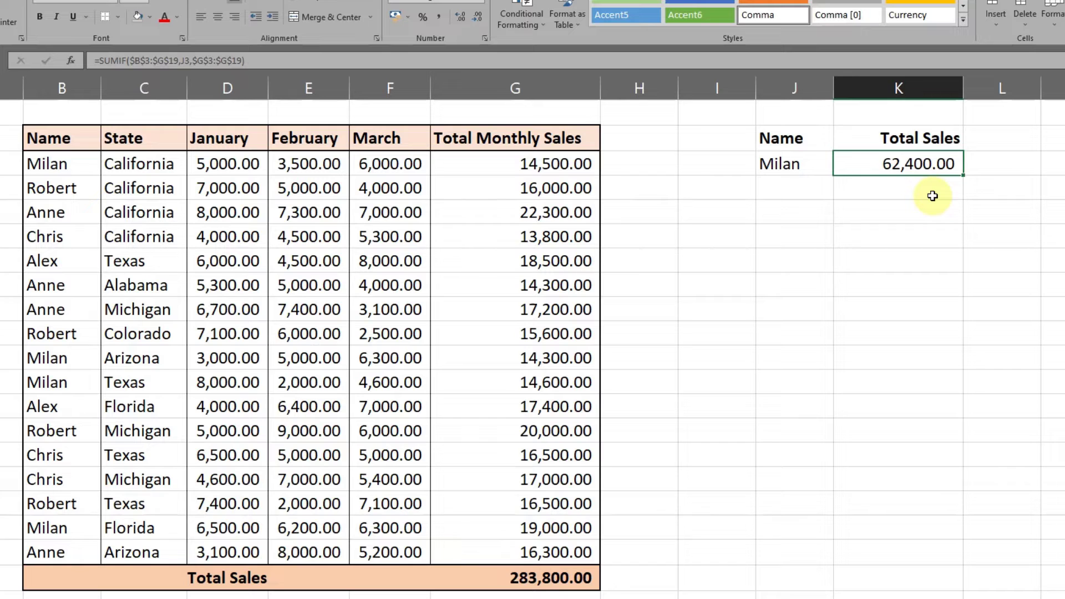
Enter the other four salespeople's names in J4:J7, in the order they first appear in the data table.
click(806, 191)
click(774, 163)
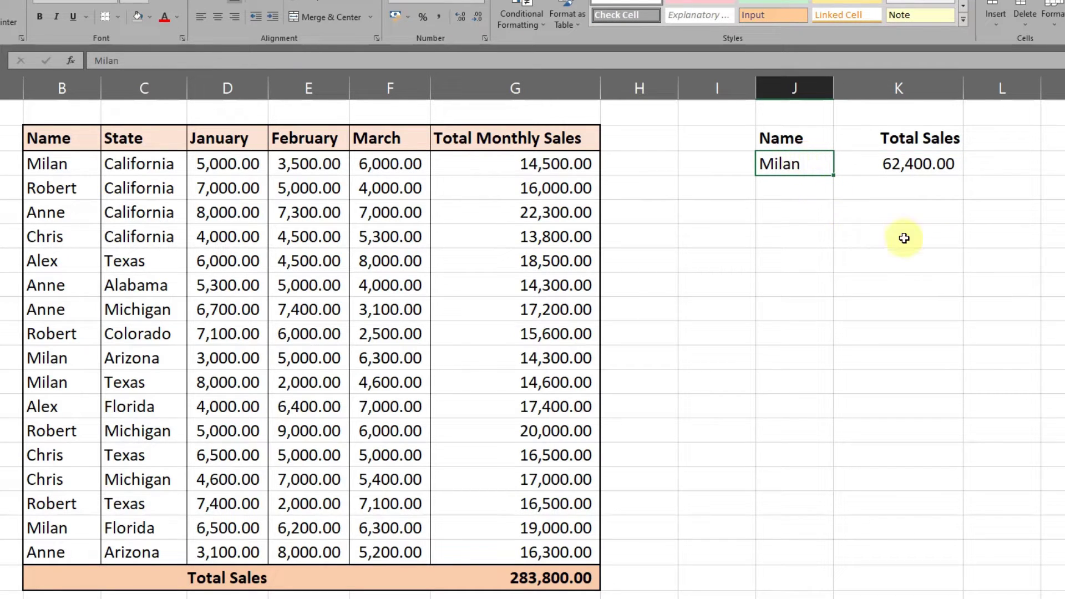
click(789, 186)
text(Robert)
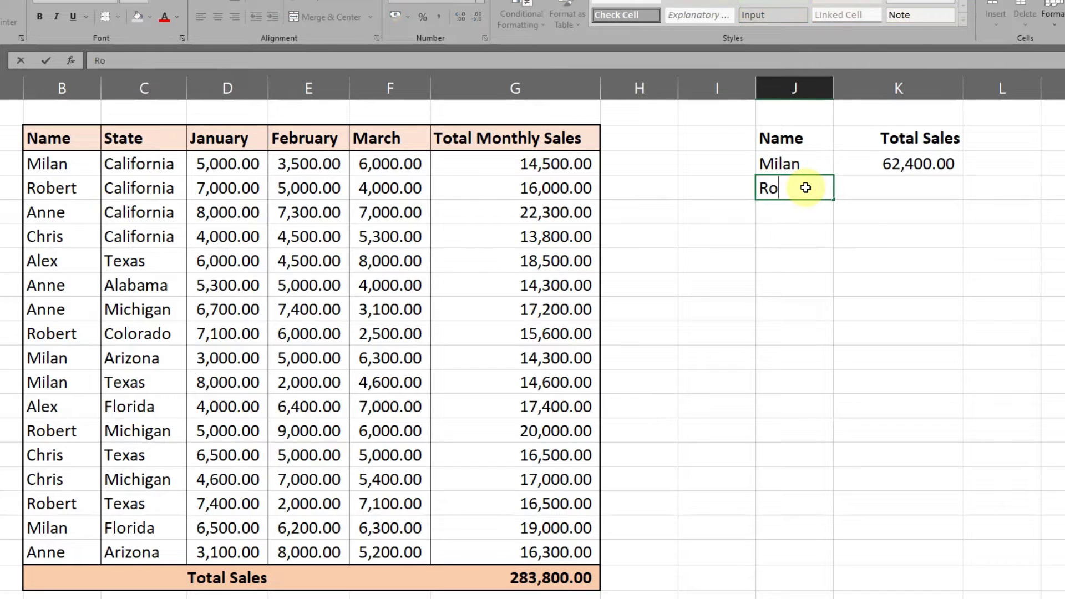
key(Return)
text(Anne)
key(Return)
text(Chris)
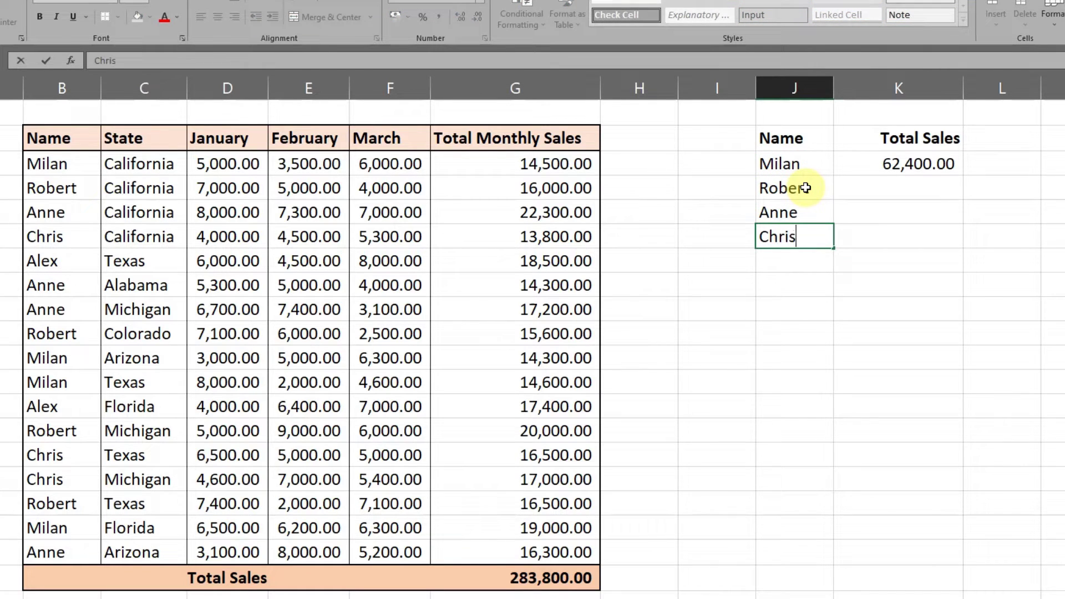
key(Return)
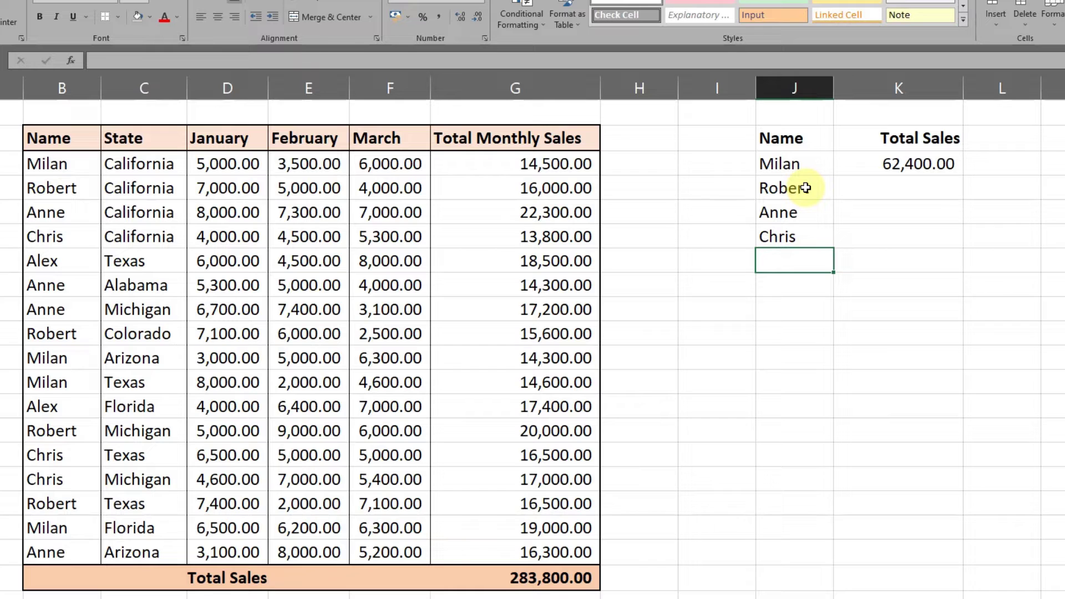
text(Alex)
key(Return)
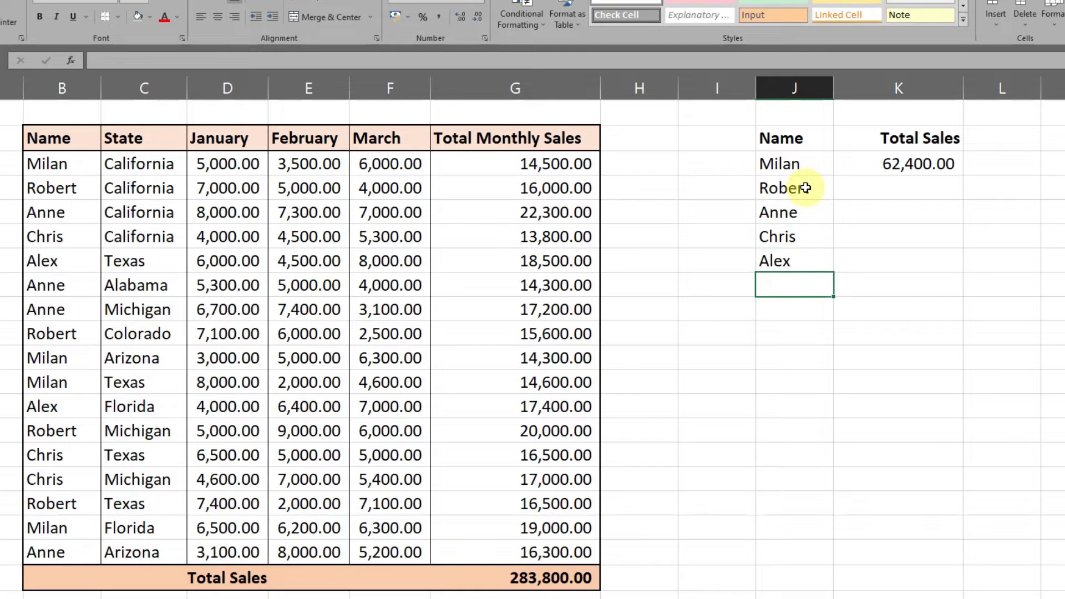
key(Up)
drag(815, 155, 818, 257)
click(950, 269)
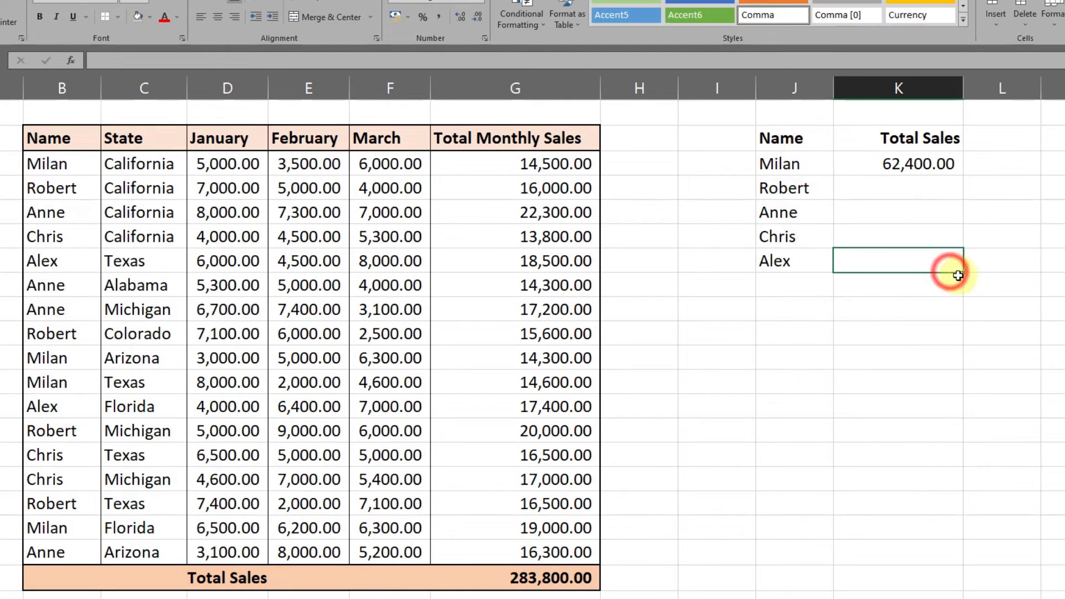
click(935, 156)
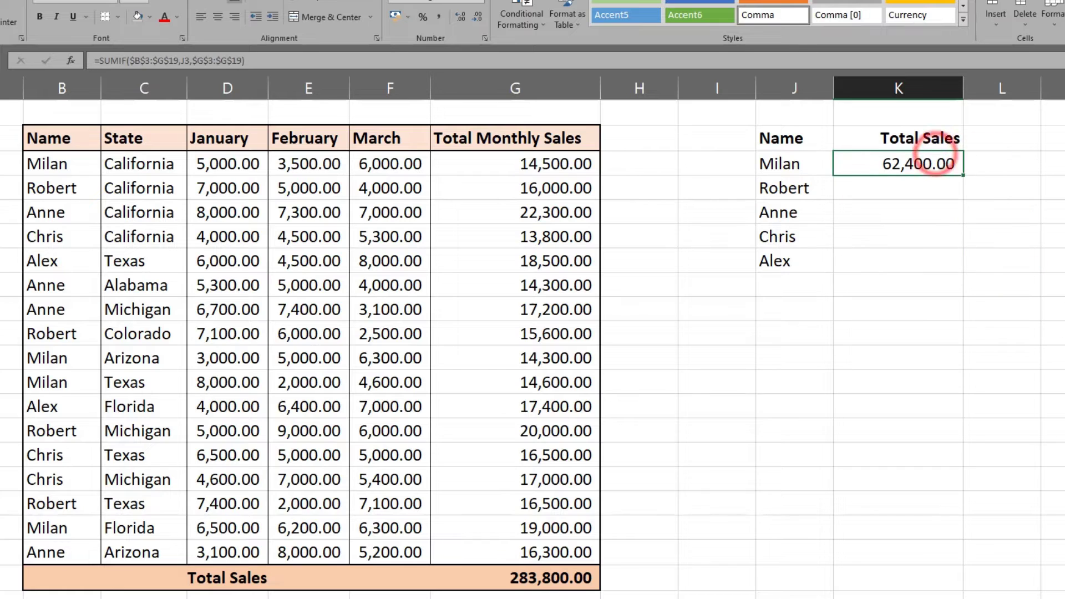
click(1062, 212)
click(958, 162)
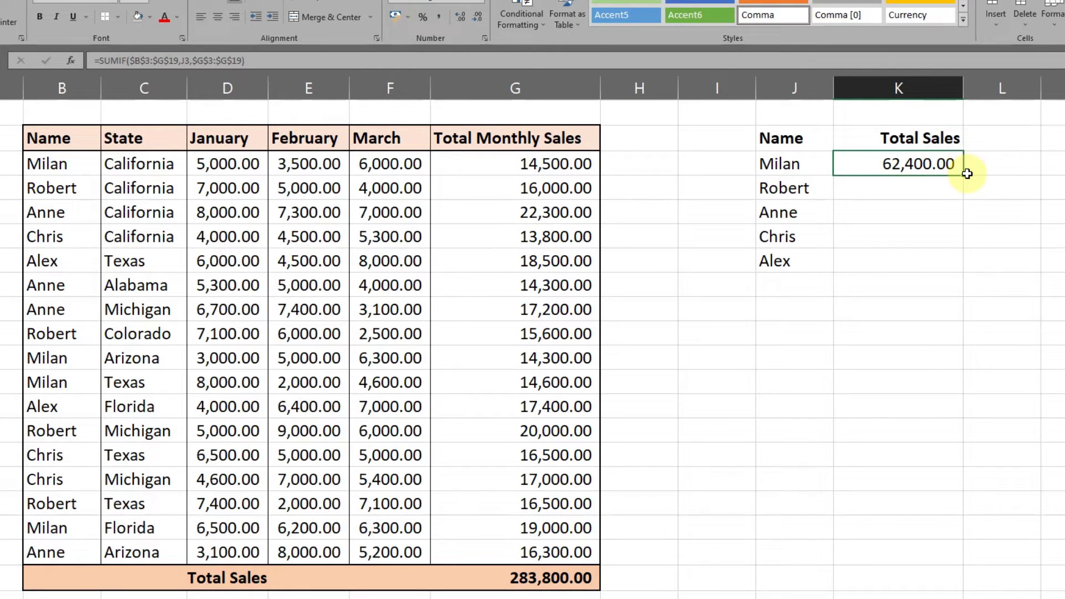
click(867, 261)
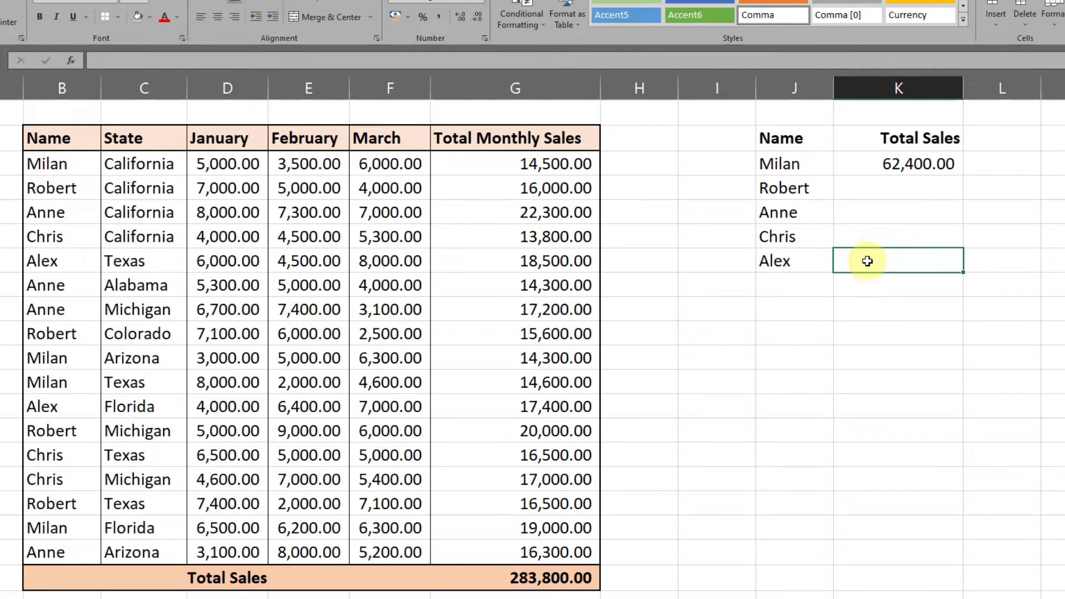
click(934, 196)
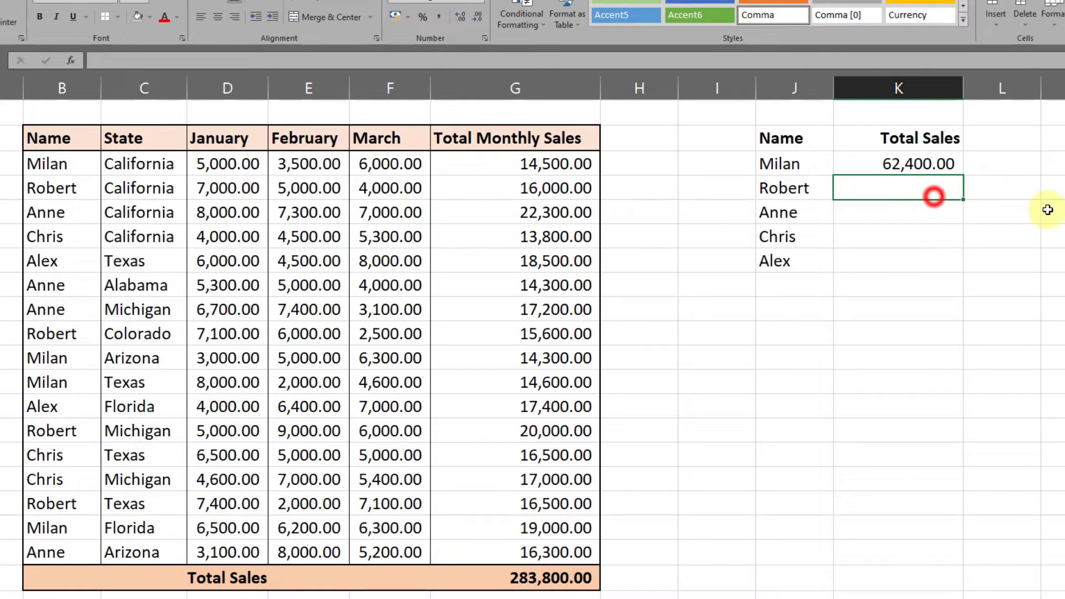
click(1006, 202)
Copy the SUMIF formula from K3 into K4:K7 using Paste Special with Formulas and number formats.
click(912, 169)
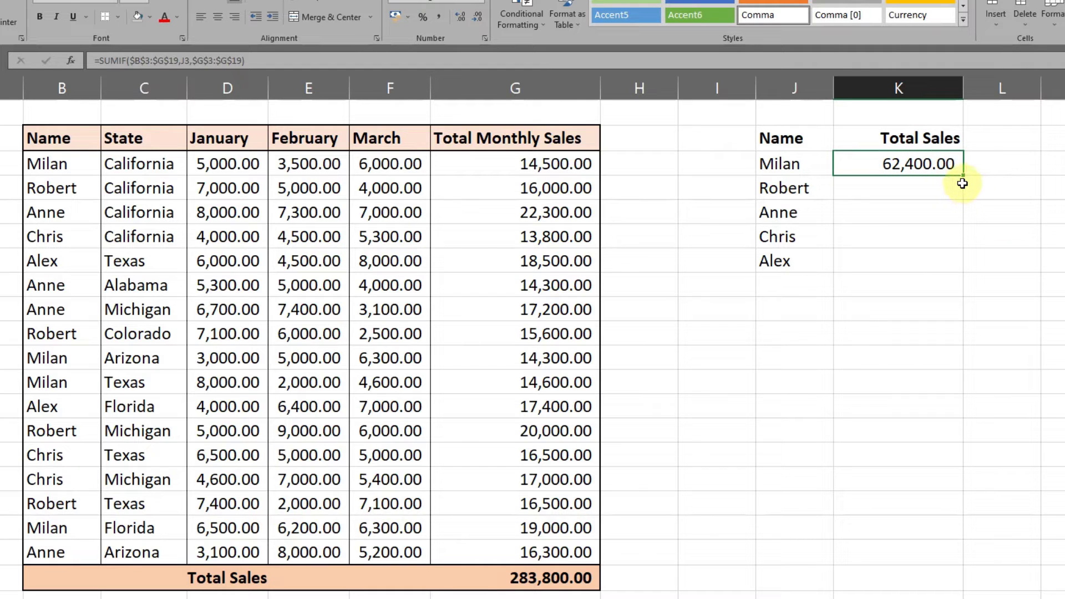
key(ctrl+c)
click(971, 206)
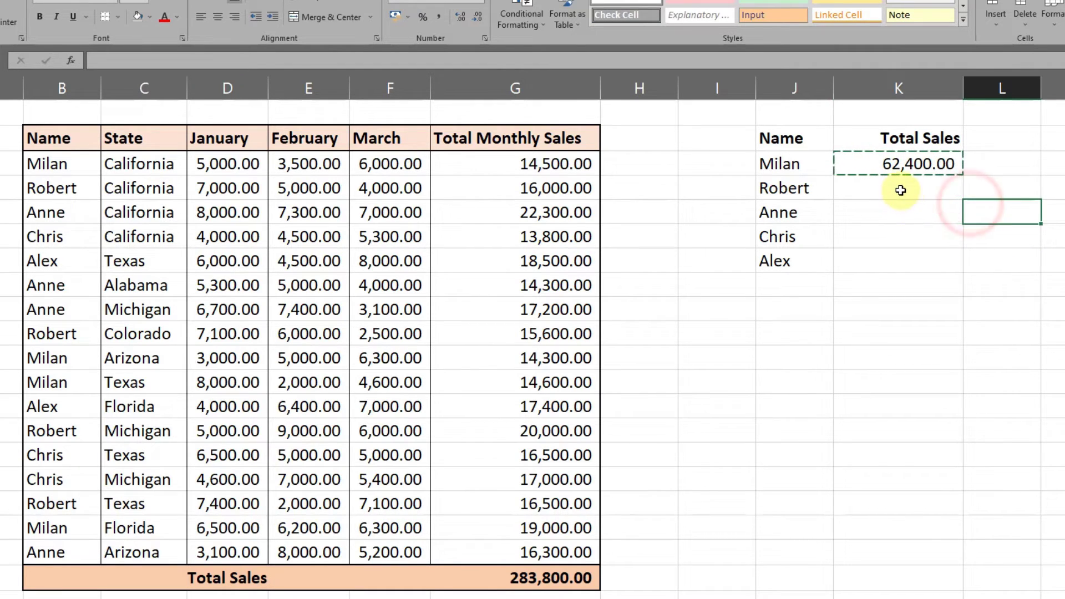
drag(901, 190, 912, 265)
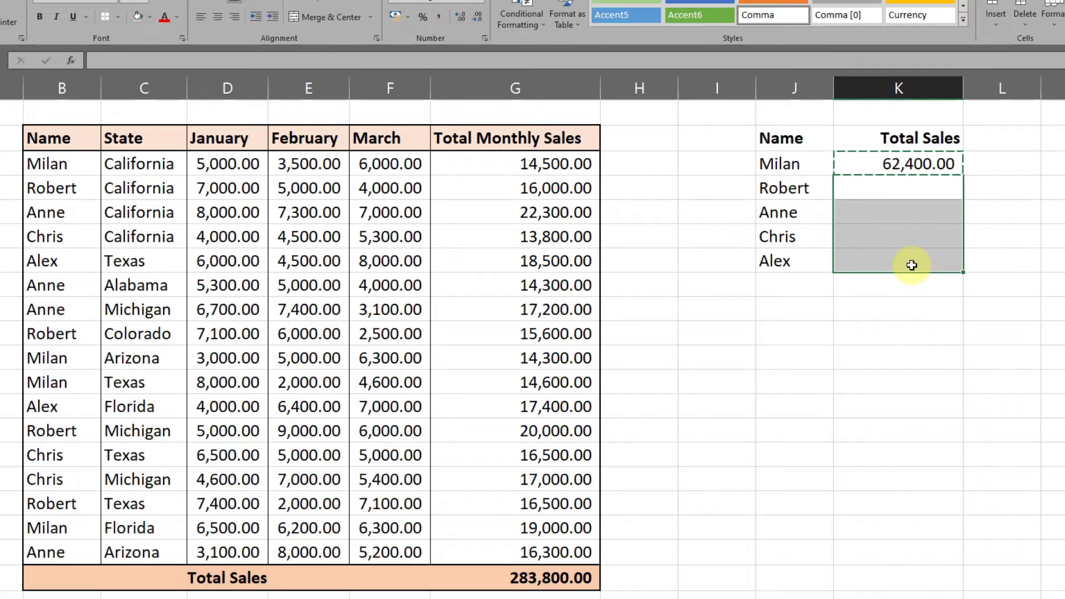
key(ctrl+alt+v)
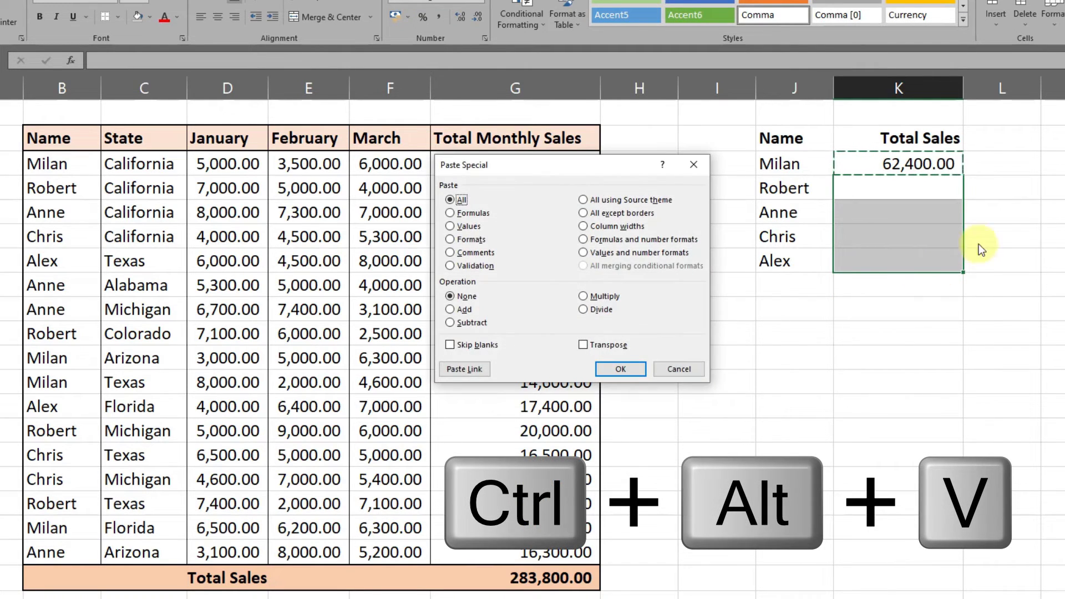
drag(572, 167, 599, 169)
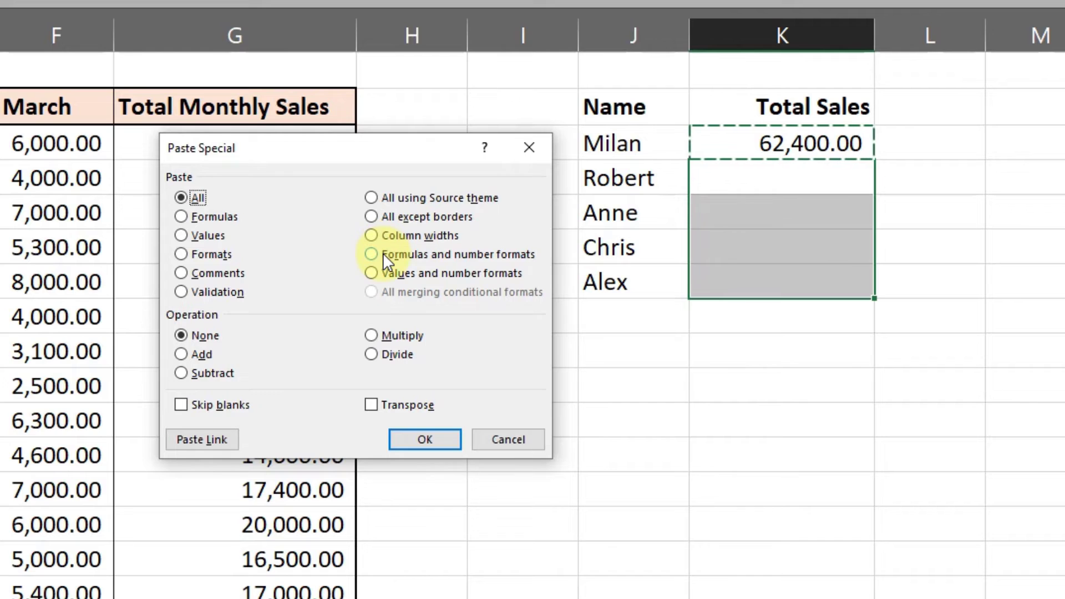
click(383, 253)
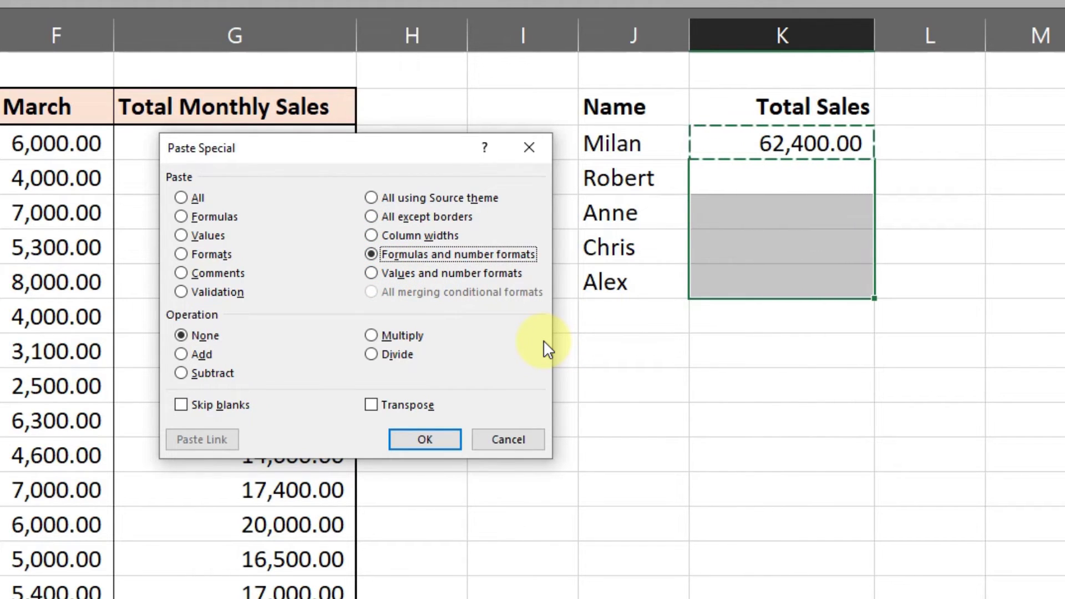
click(410, 442)
click(828, 375)
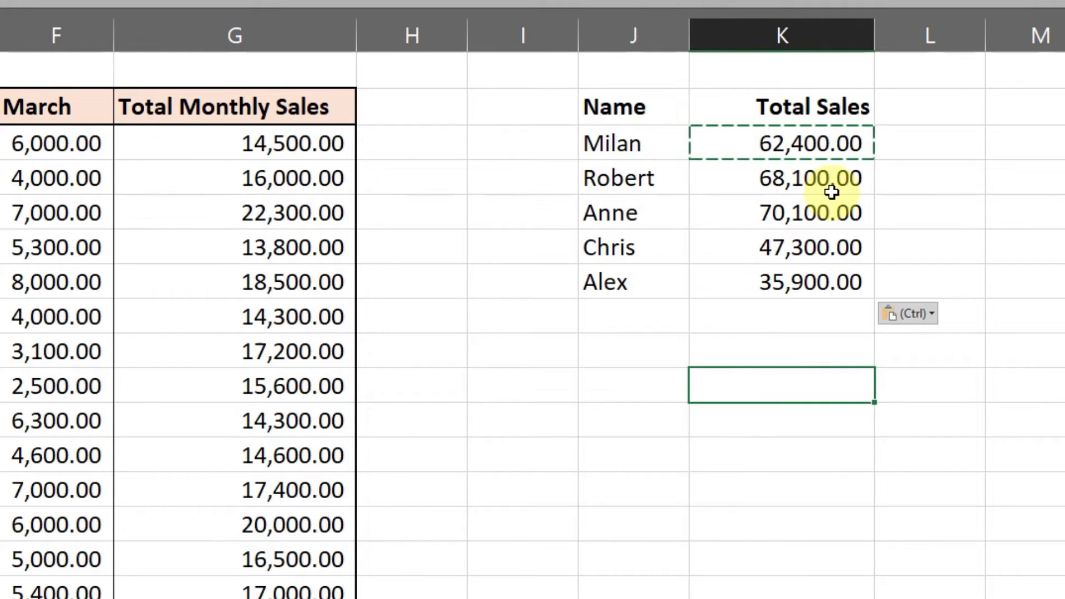
click(820, 282)
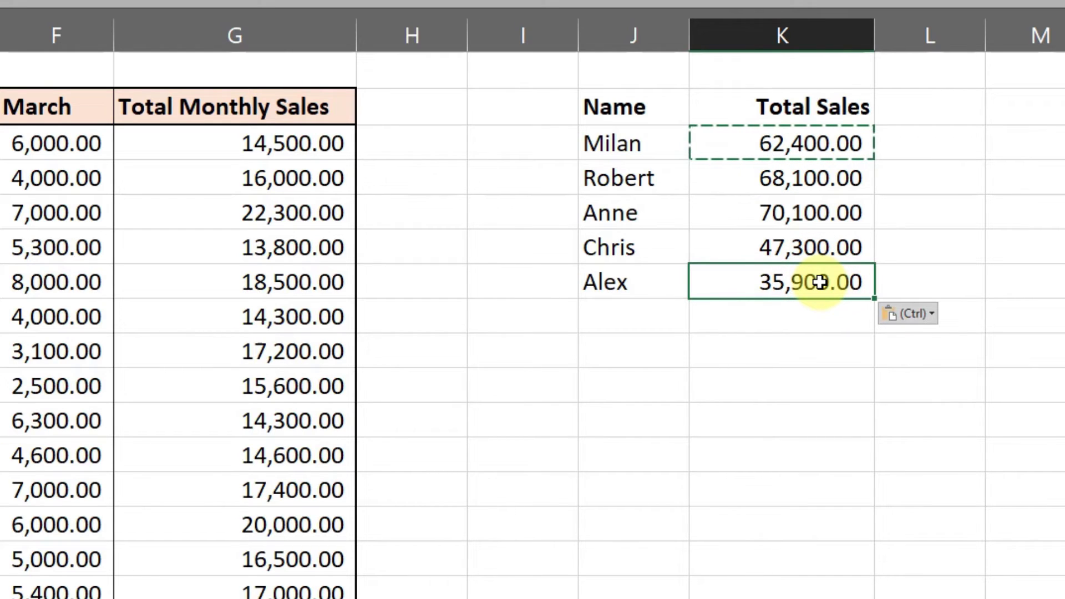
click(868, 186)
click(777, 313)
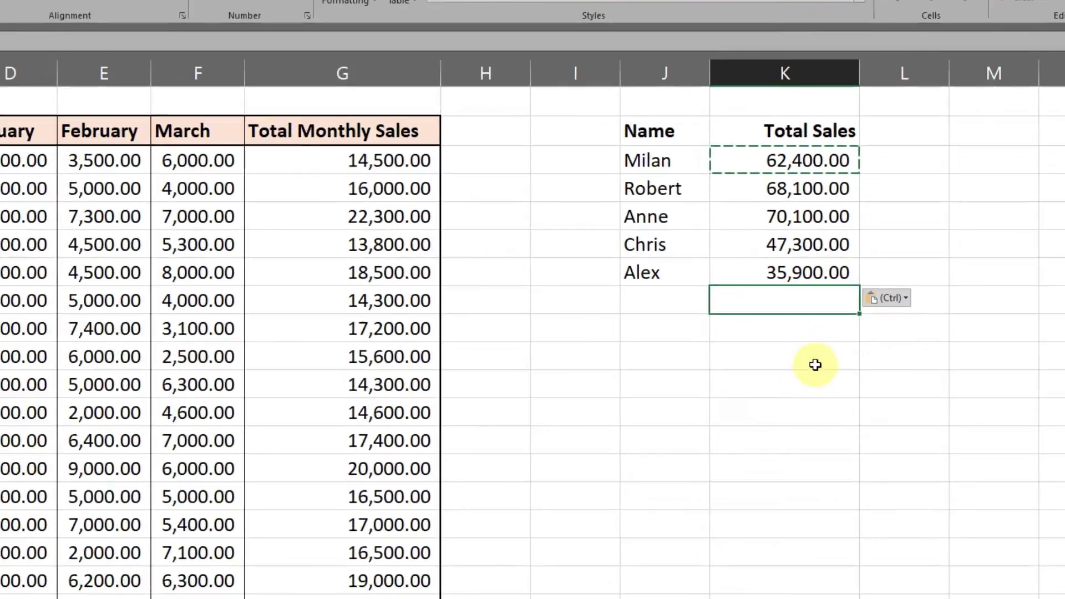
click(786, 411)
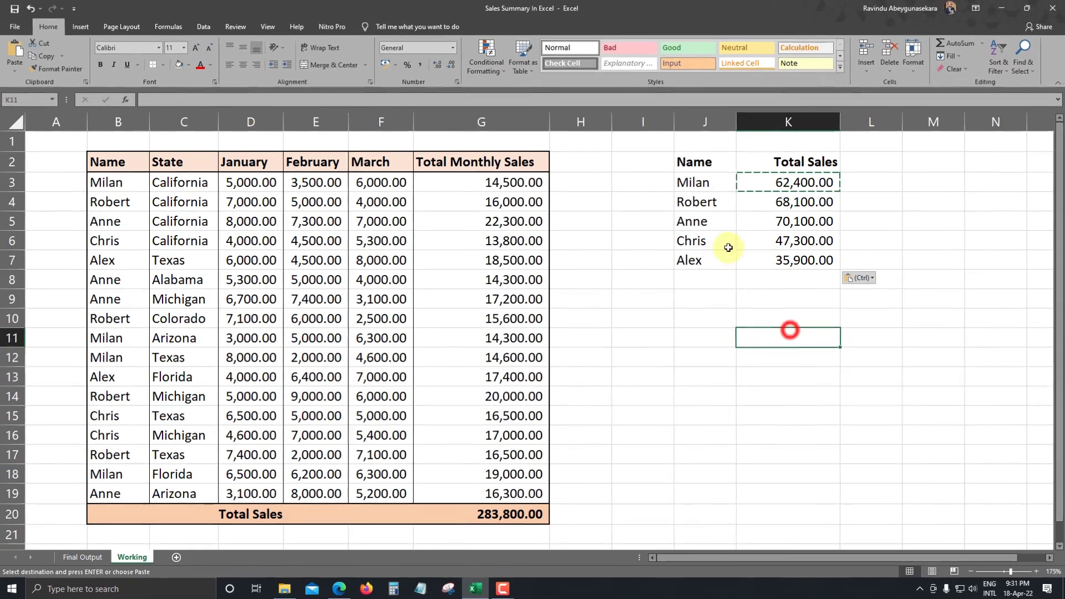
click(700, 278)
Add an outside border around the summary table in J2:K7.
drag(731, 161, 745, 259)
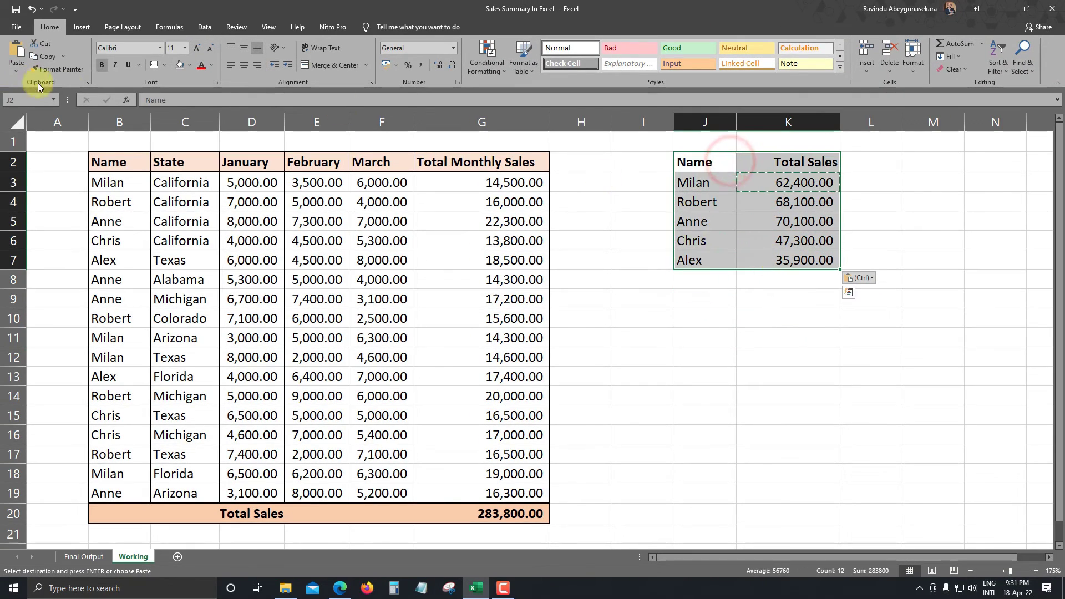
click(164, 65)
click(214, 185)
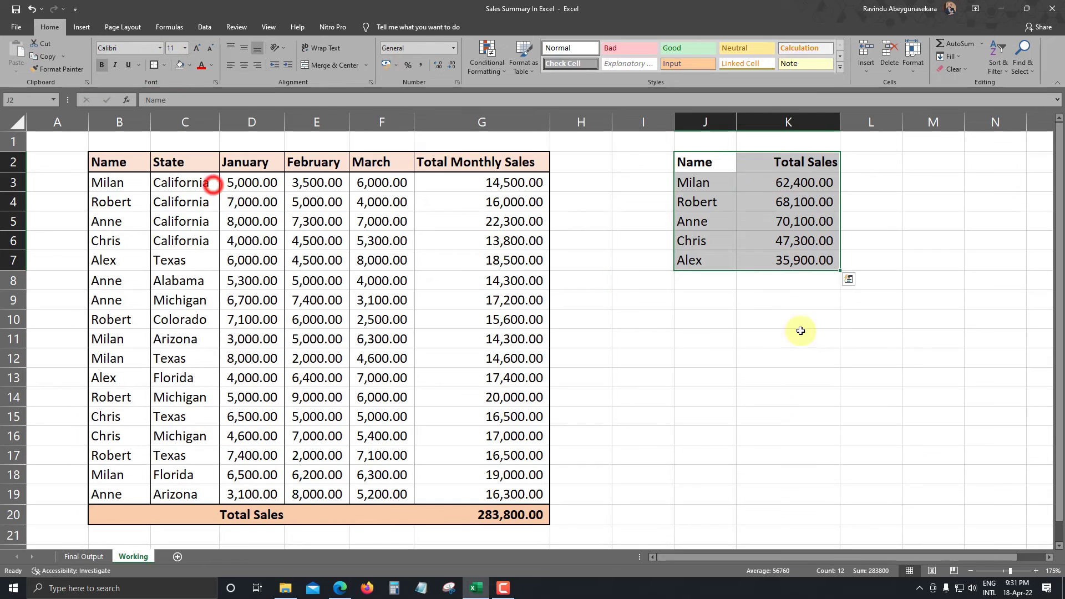
click(801, 331)
Add an outside border around the summary header cells J2:K2 and fill them with light blue.
drag(716, 162, 768, 159)
click(156, 67)
click(692, 396)
click(190, 66)
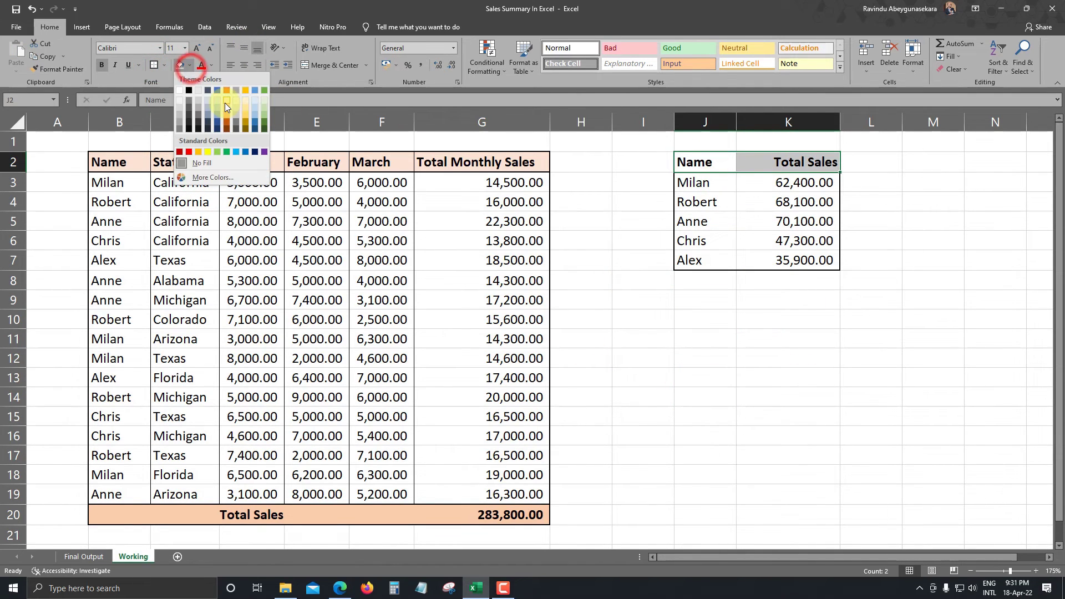
click(217, 107)
click(752, 333)
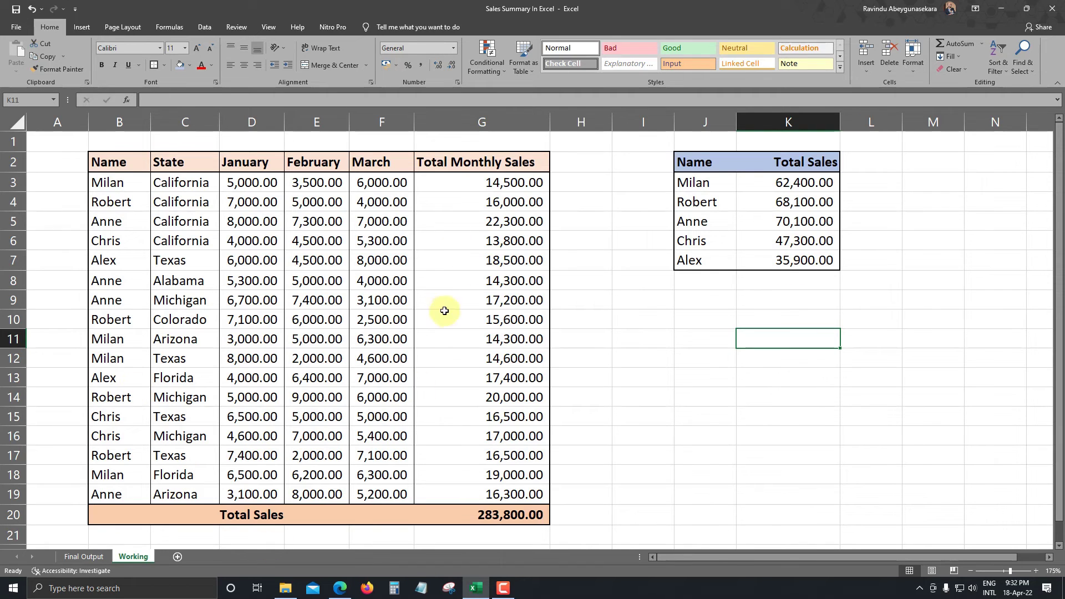
click(725, 300)
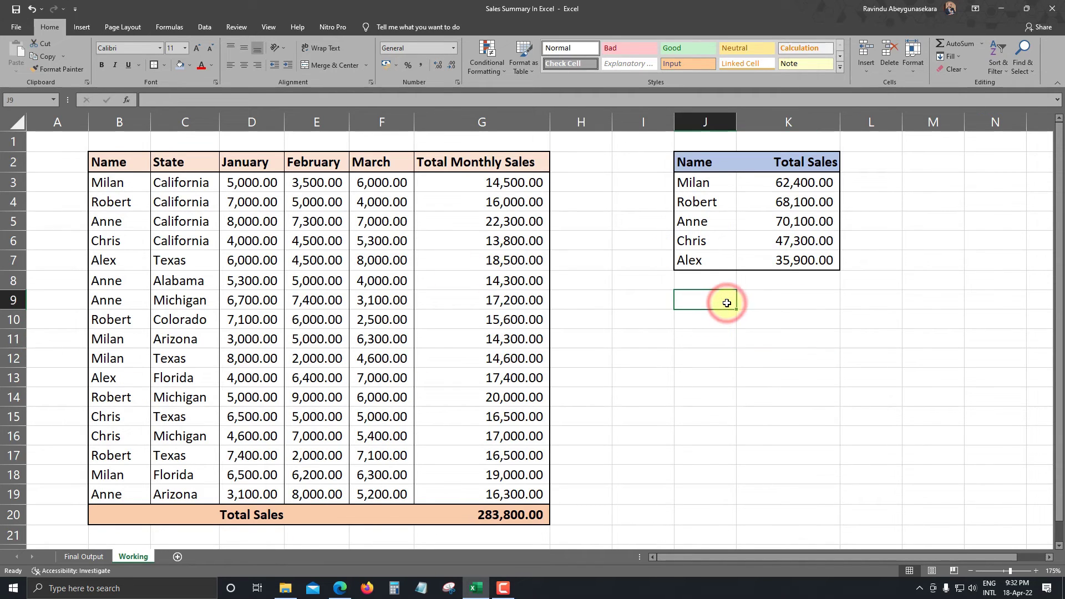